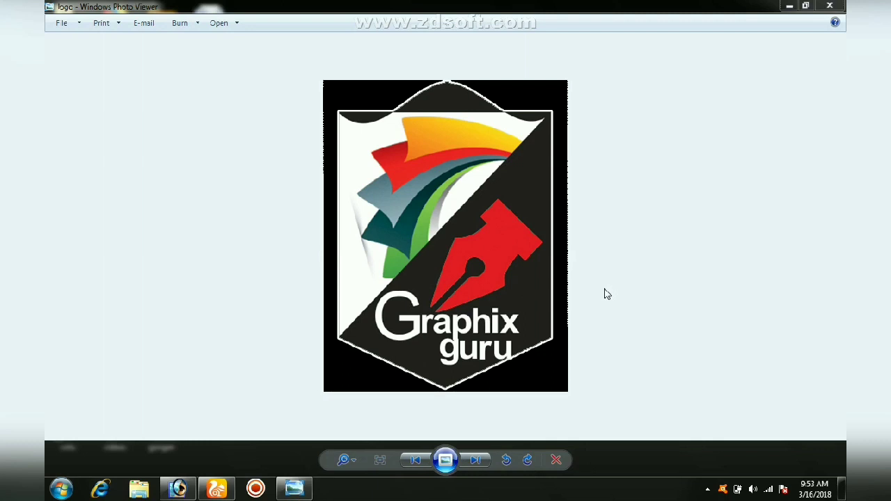
Close the logo image in Windows Photo Viewer and bring Photoshop back up
{"action": "left_click", "coordinate": [829, 6]}
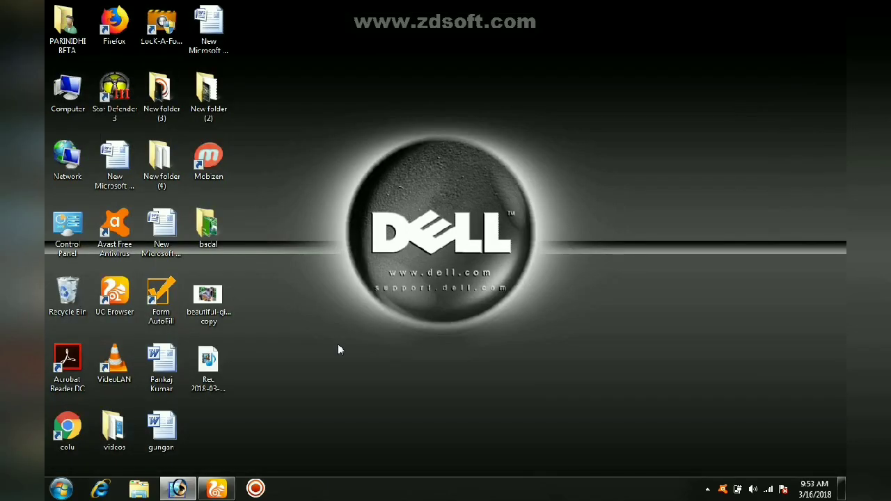
{"action": "left_click", "coordinate": [192, 488]}
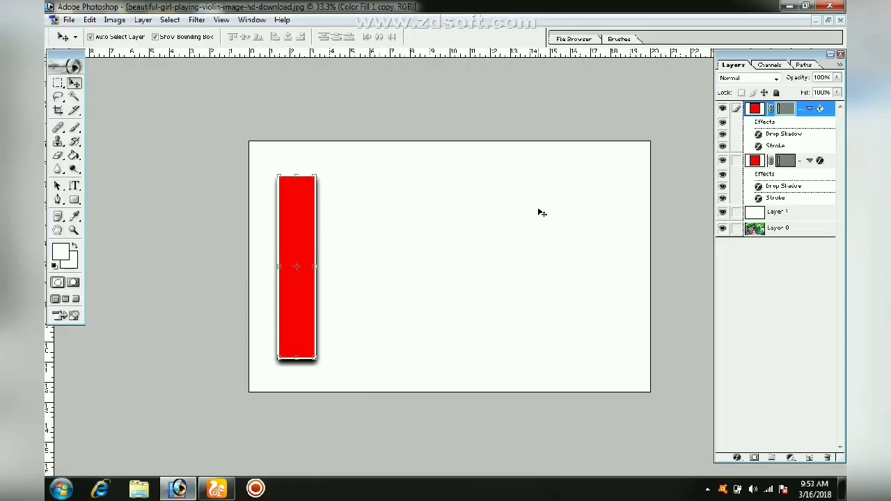
Close the red-bar document without saving changes
{"action": "left_click", "coordinate": [840, 54]}
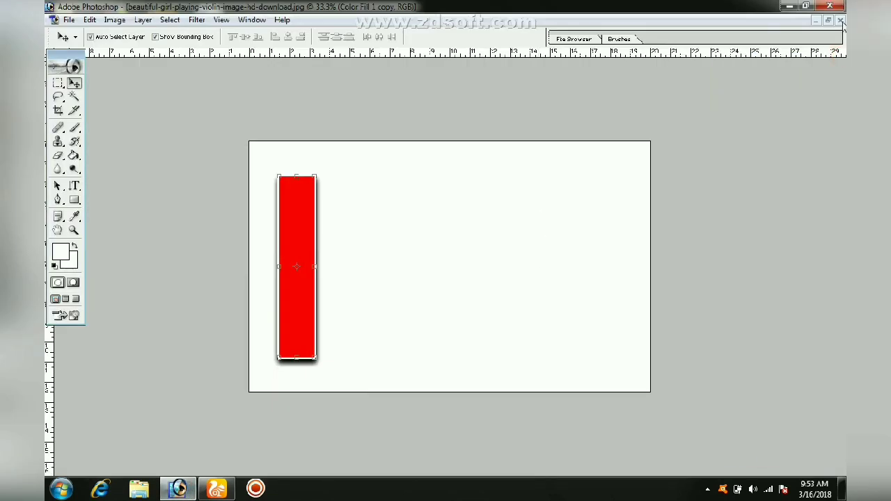
{"action": "left_click", "coordinate": [840, 19]}
{"action": "left_click", "coordinate": [459, 193]}
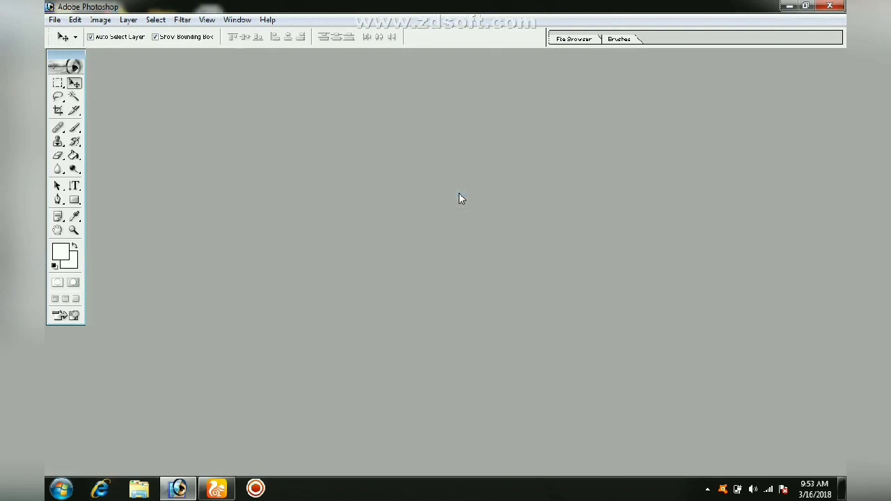
Show the Layers palette again with F7 and cycle its Channels and Paths tabs
{"action": "left_click", "coordinate": [129, 19]}
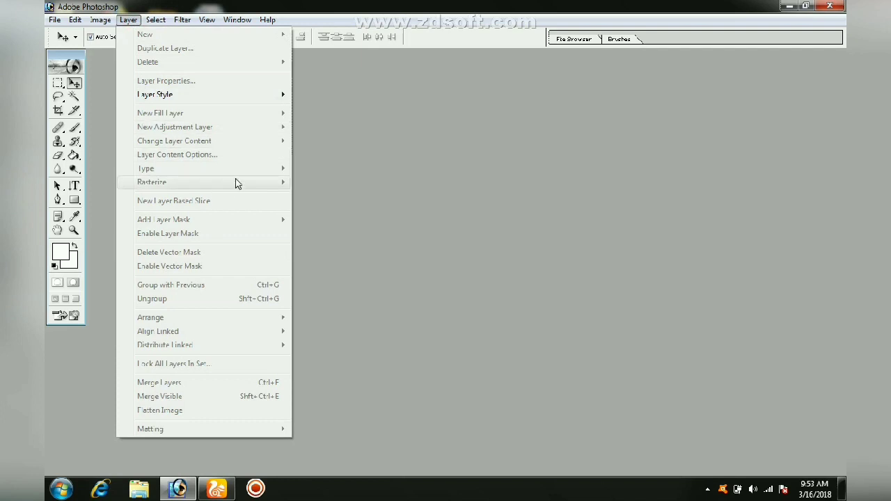
{"action": "left_click", "coordinate": [337, 183]}
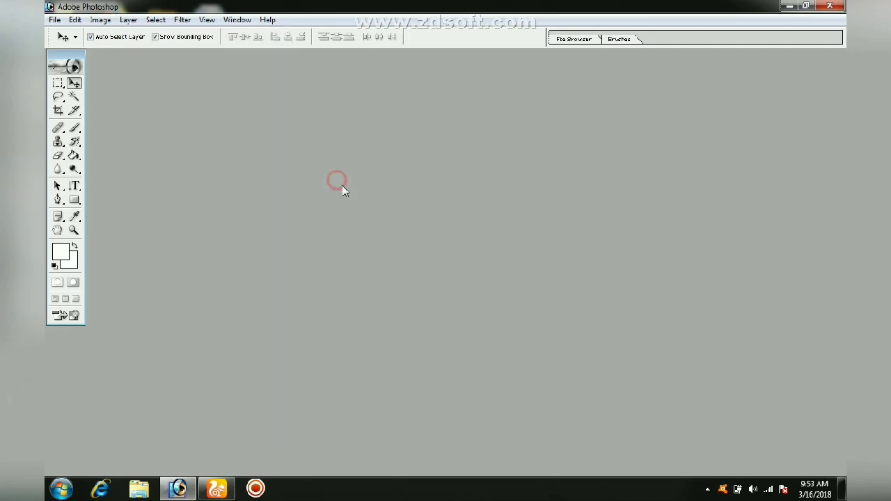
{"action": "key", "text": "F7"}
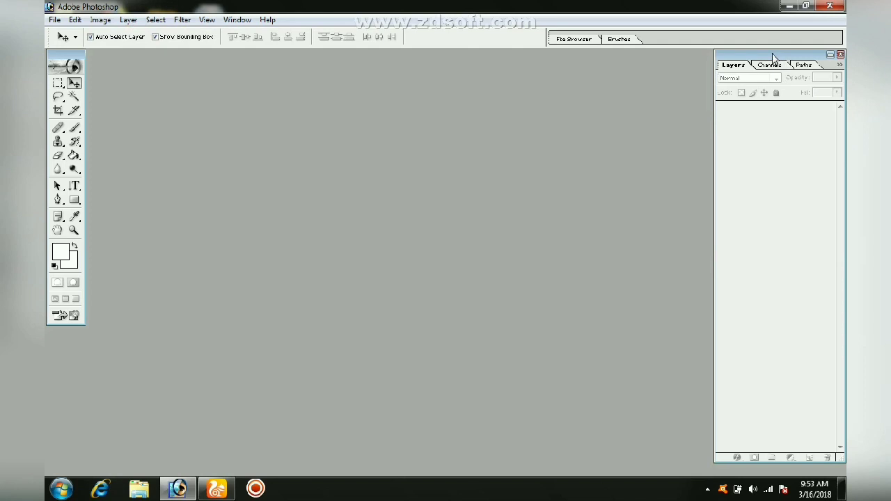
{"action": "left_click_drag", "start_coordinate": [759, 56], "coordinate": [754, 57]}
{"action": "left_click", "coordinate": [764, 66]}
{"action": "left_click", "coordinate": [797, 65]}
{"action": "left_click", "coordinate": [730, 65]}
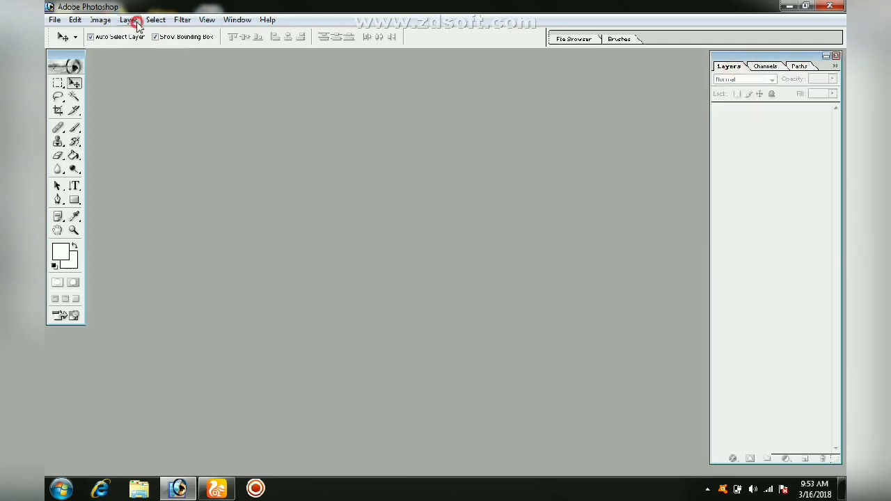
Browse the Layer menu again without choosing anything, then bring up the File menu
{"action": "left_click", "coordinate": [134, 20]}
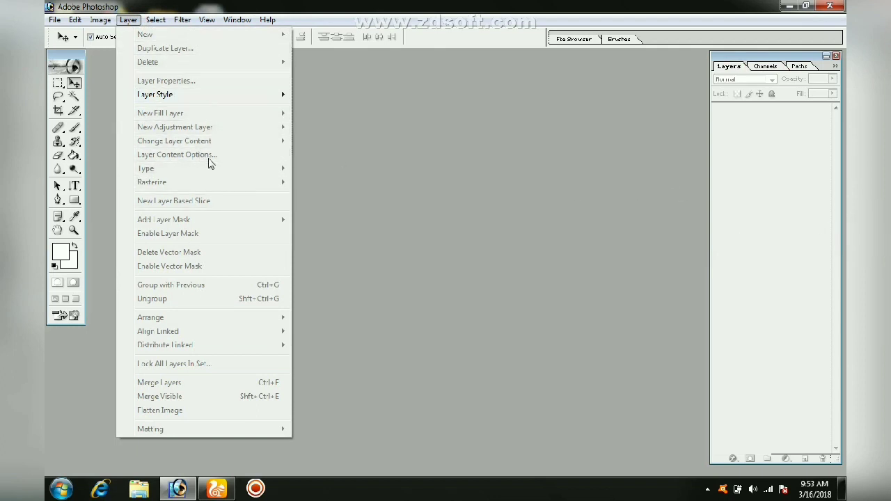
{"action": "left_click", "coordinate": [808, 169]}
{"action": "left_click", "coordinate": [396, 168]}
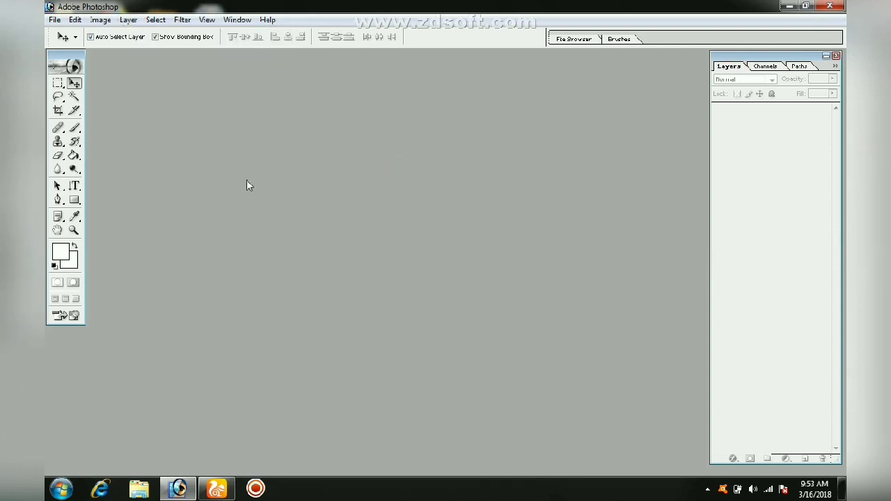
{"action": "left_click", "coordinate": [59, 21]}
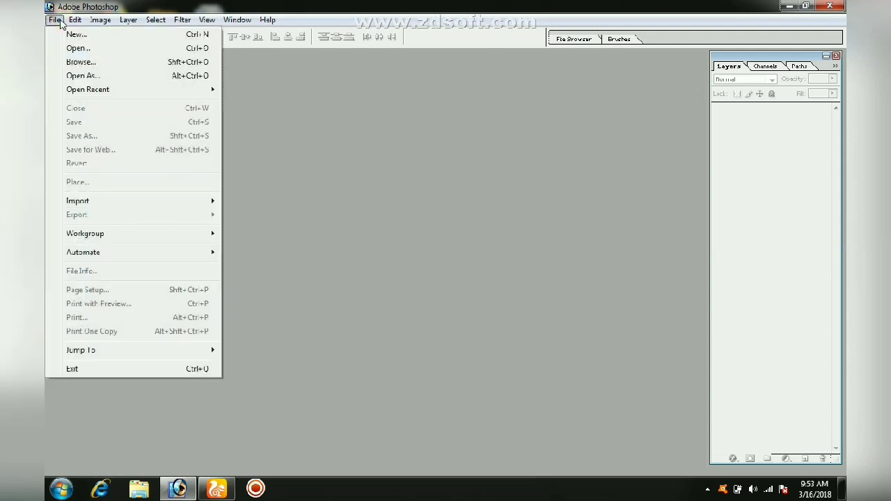
Open beautiful-girl-playing-violin-image-hd-download and convert its Background into editable Layer 0
{"action": "left_click", "coordinate": [73, 48]}
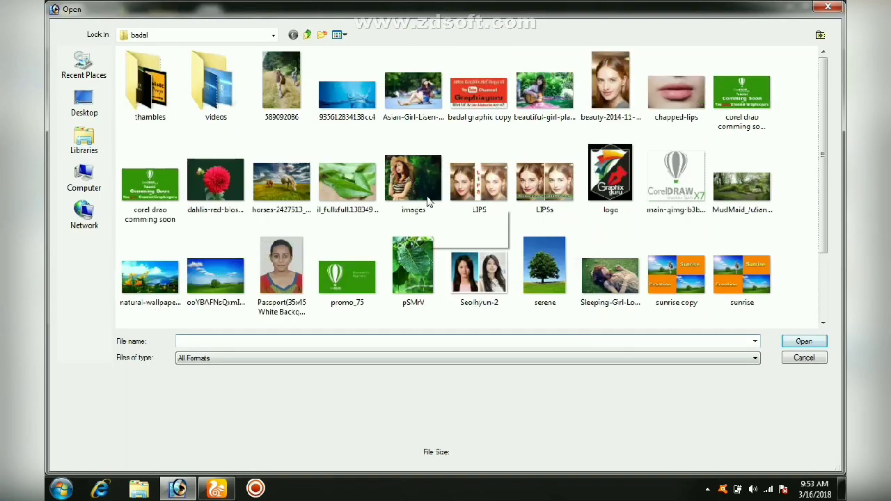
{"action": "left_click", "coordinate": [538, 103]}
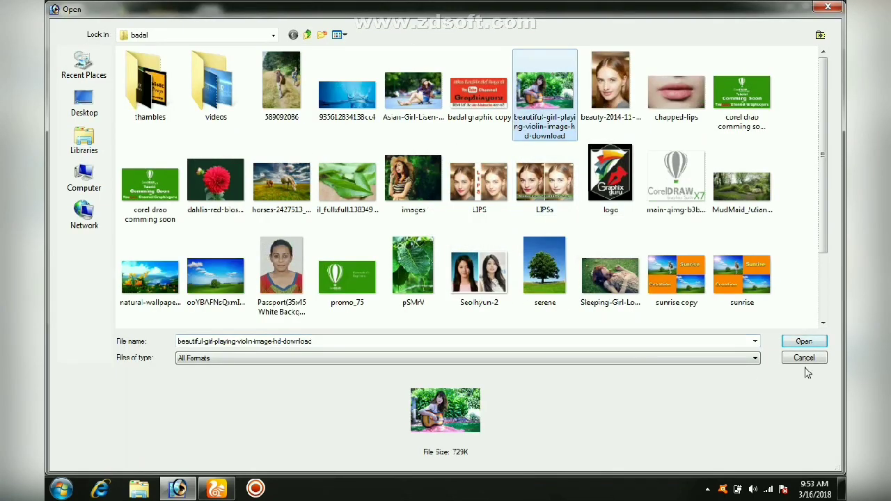
{"action": "left_click", "coordinate": [804, 341]}
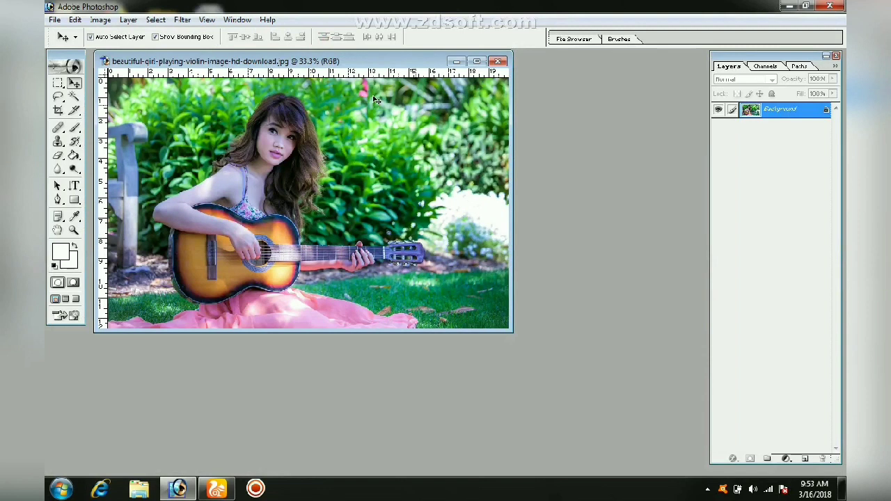
{"action": "left_click_drag", "start_coordinate": [313, 62], "coordinate": [378, 80]}
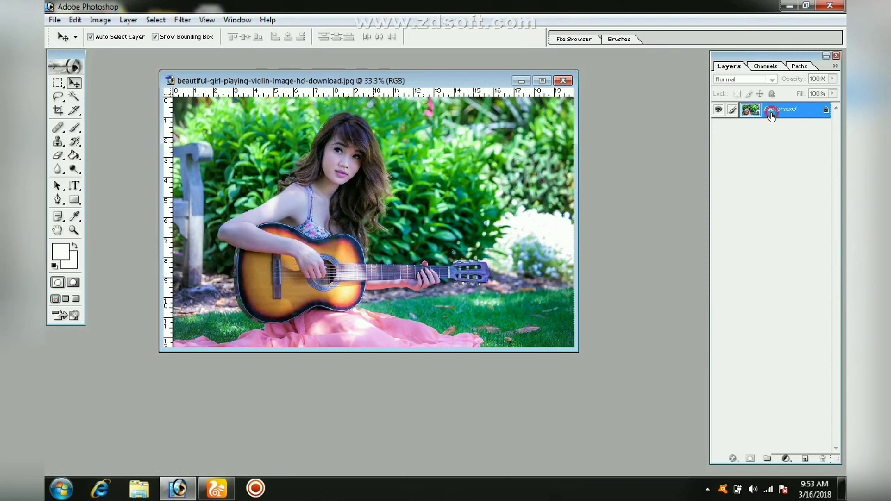
{"action": "double_click", "coordinate": [771, 115]}
{"action": "left_click", "coordinate": [533, 223]}
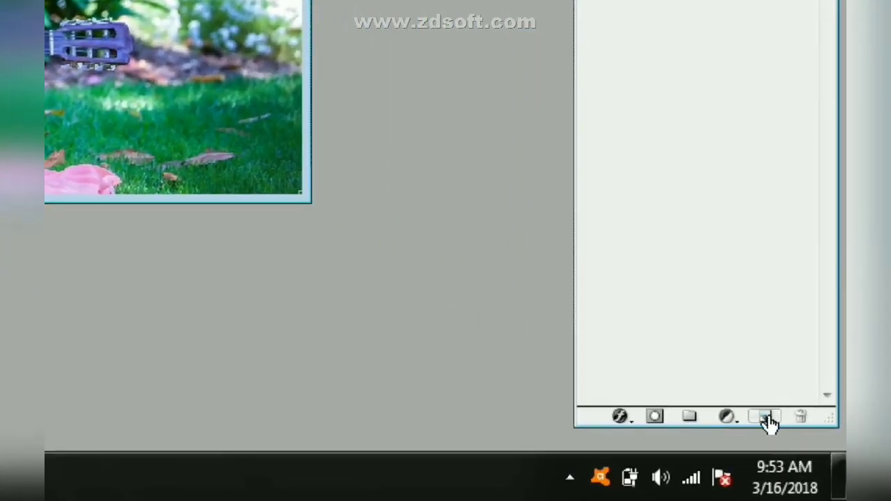
Add a new Layer 1 filled with white and maximize the document window
{"action": "left_click", "coordinate": [768, 421]}
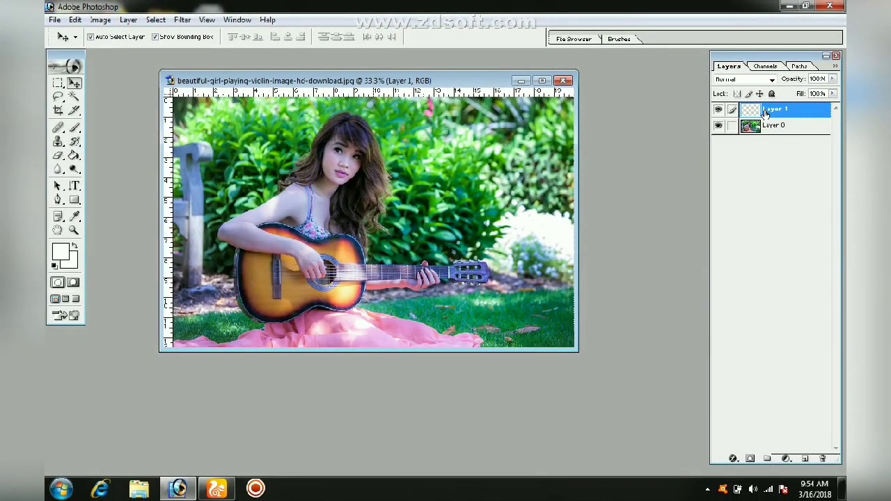
{"action": "left_click", "coordinate": [61, 252]}
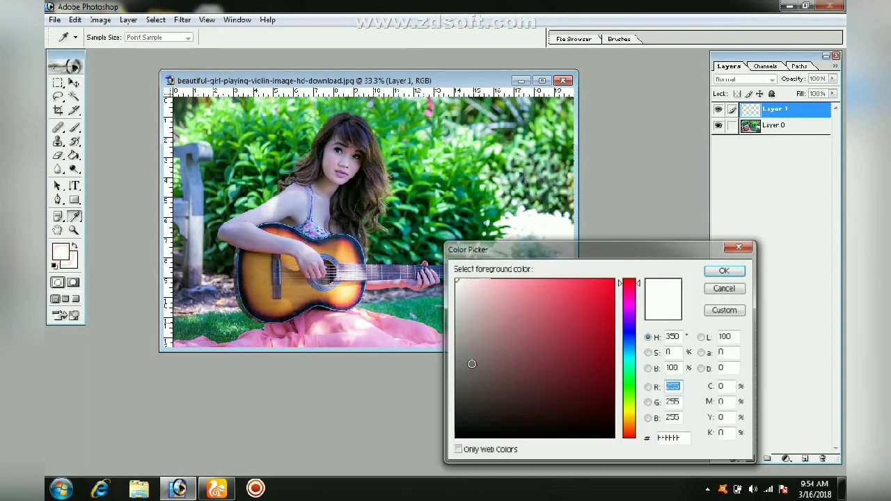
{"action": "left_click", "coordinate": [725, 270]}
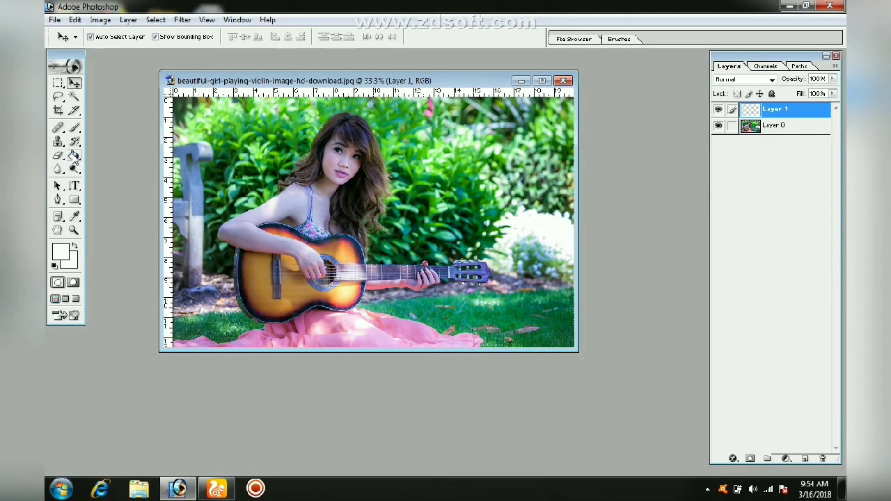
{"action": "left_click_drag", "start_coordinate": [73, 155], "coordinate": [122, 174]}
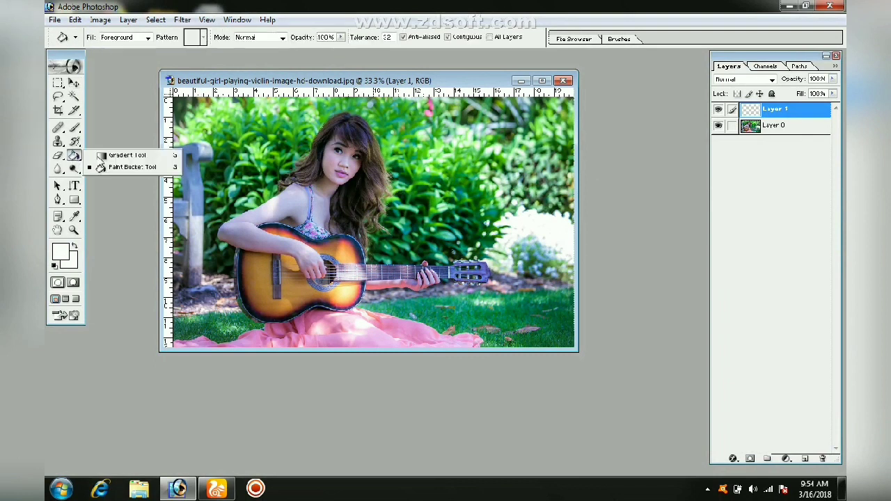
{"action": "left_click", "coordinate": [137, 173]}
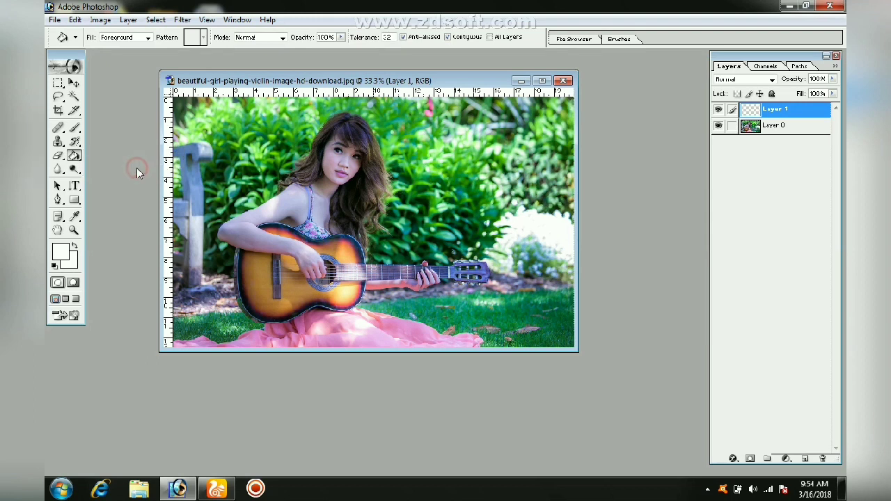
{"action": "left_click", "coordinate": [255, 178]}
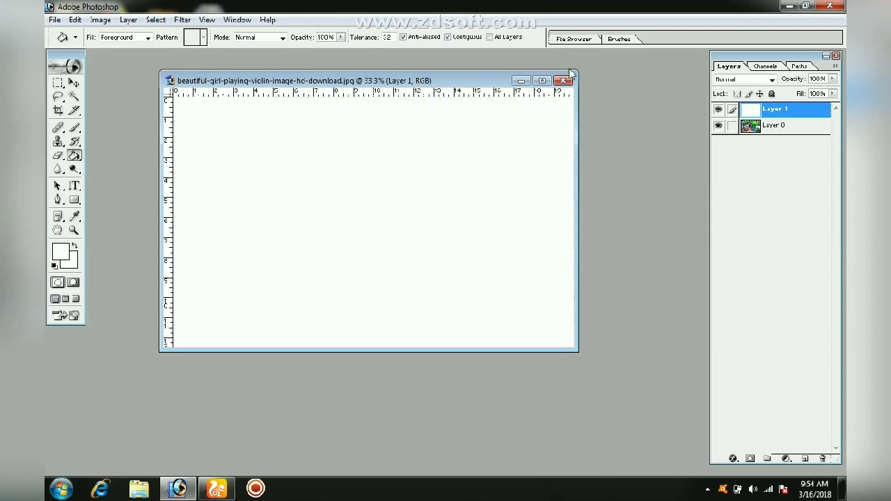
{"action": "left_click", "coordinate": [542, 81]}
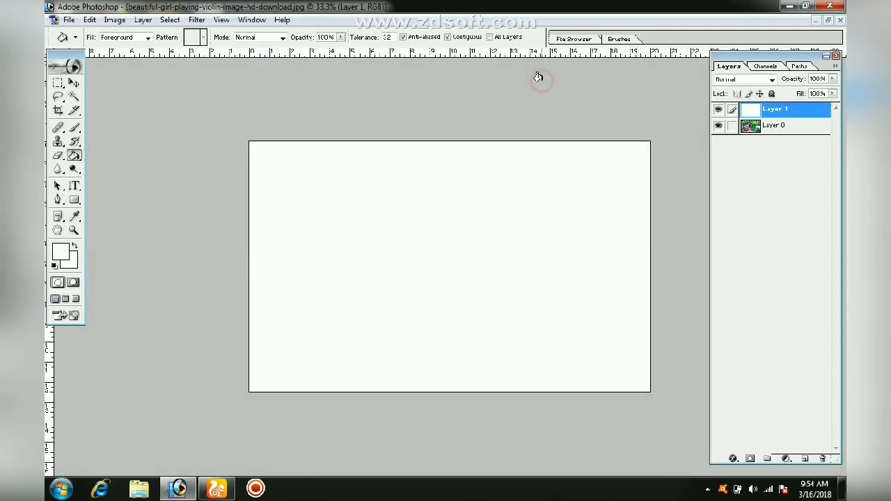
Test moving the white Layer 1 and toggling visibility of Layer 1 and Layer 0
{"action": "left_click", "coordinate": [75, 82]}
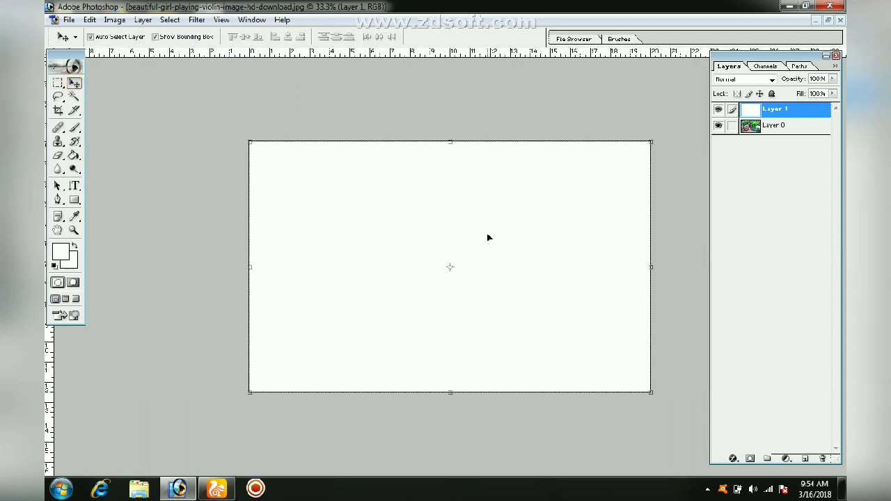
{"action": "left_click_drag", "start_coordinate": [525, 229], "coordinate": [588, 231]}
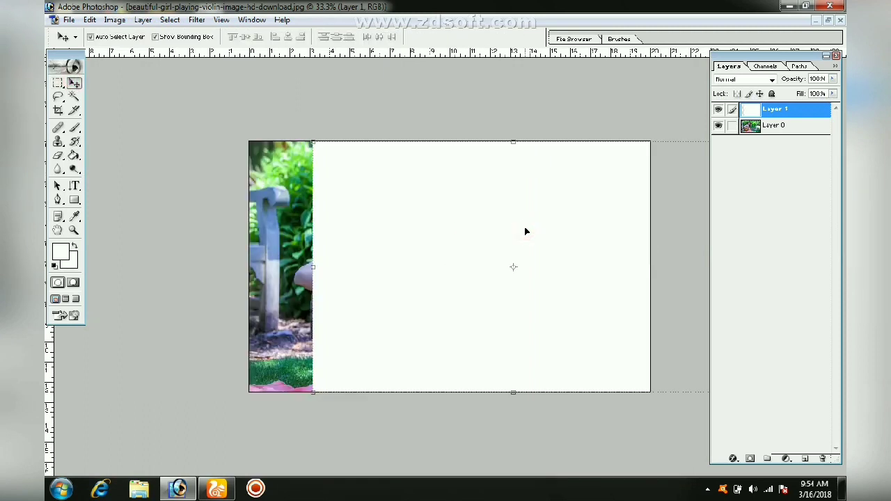
{"action": "left_click_drag", "start_coordinate": [525, 231], "coordinate": [418, 227]}
{"action": "left_click", "coordinate": [717, 110]}
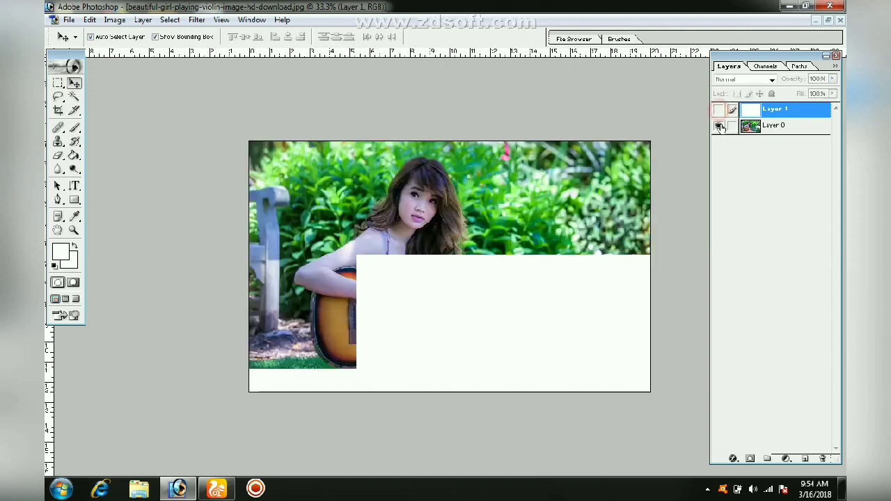
{"action": "left_click", "coordinate": [718, 125]}
{"action": "left_click", "coordinate": [720, 125]}
{"action": "left_click", "coordinate": [717, 109]}
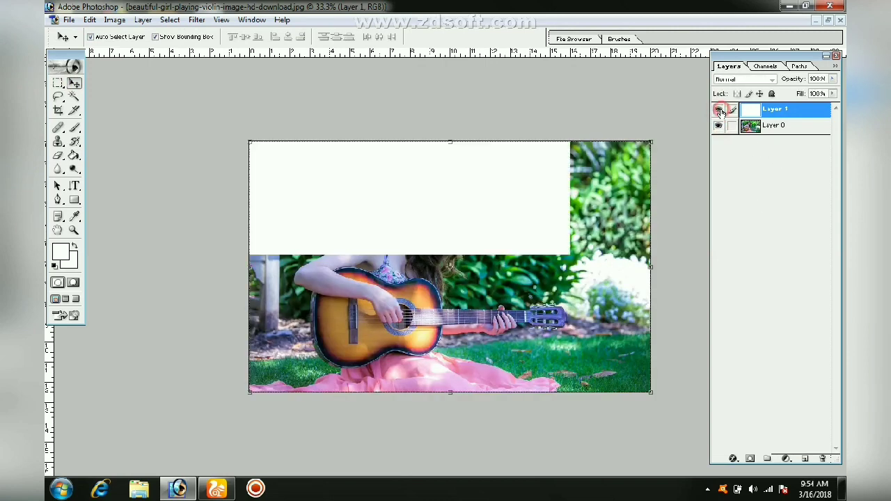
{"action": "left_click", "coordinate": [143, 19]}
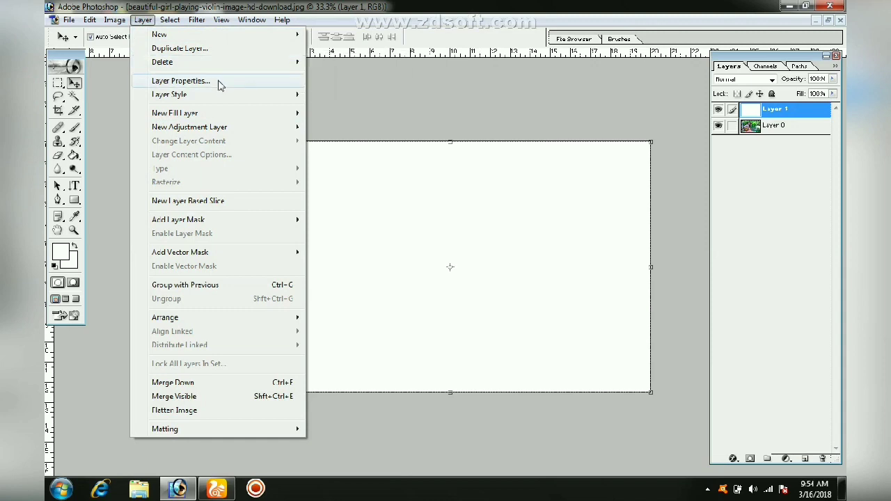
{"action": "mouse_move", "coordinate": [169, 94]}
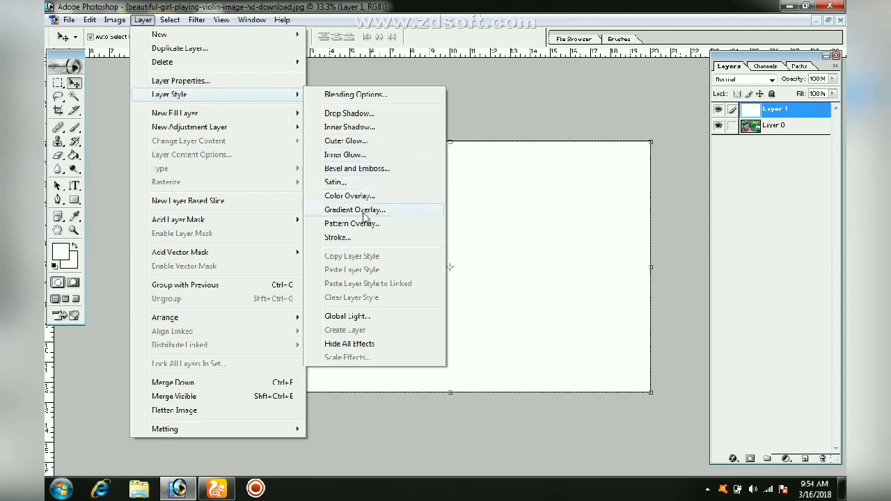
{"action": "left_click", "coordinate": [537, 204]}
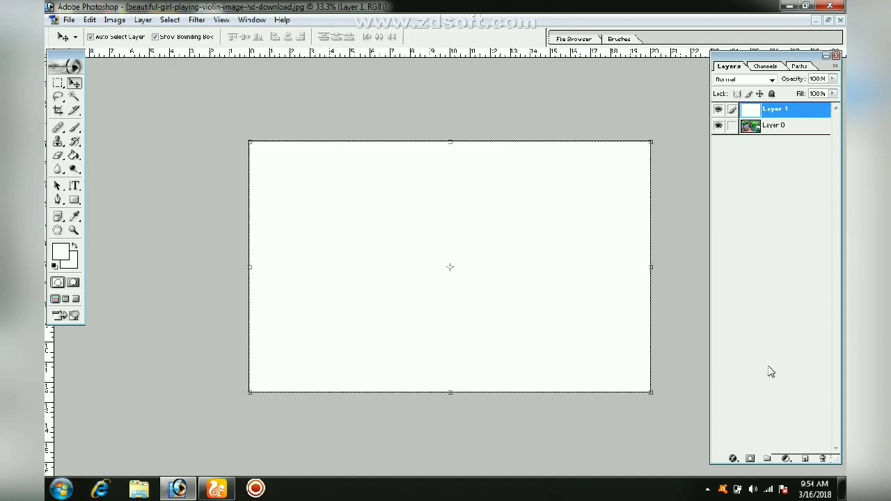
{"action": "left_click", "coordinate": [732, 459]}
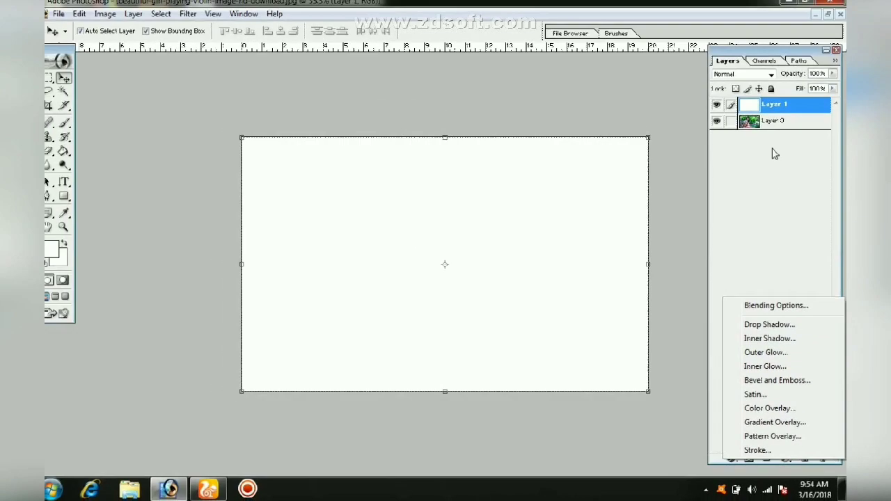
{"action": "left_click", "coordinate": [643, 115]}
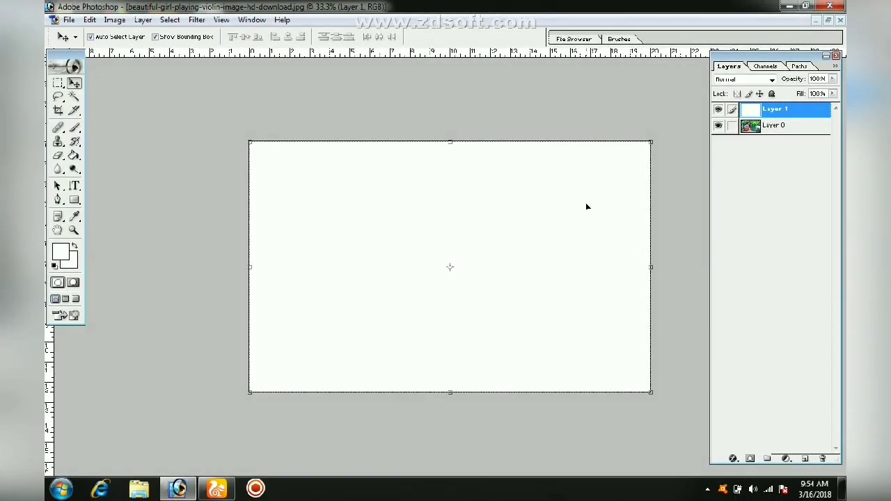
Draw a tall narrow rectangle on the left and fill it as a red Solid Color layer
{"action": "left_click", "coordinate": [75, 201]}
{"action": "left_click_drag", "start_coordinate": [291, 179], "coordinate": [333, 360]}
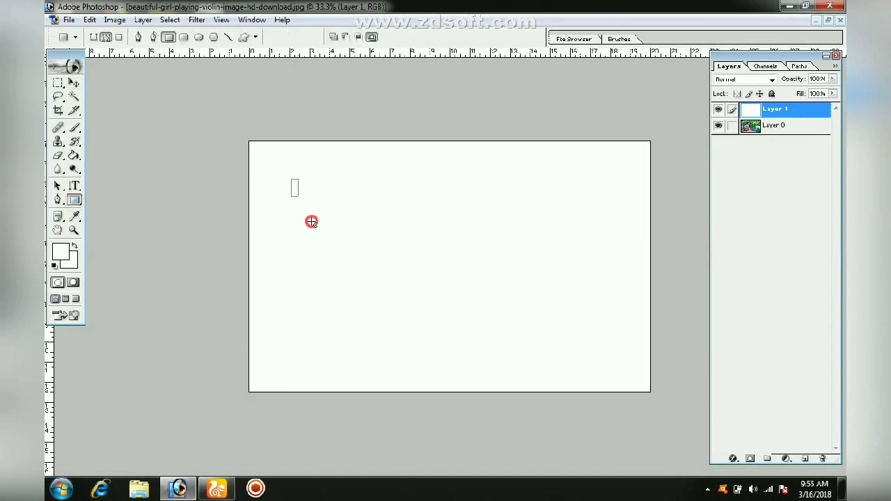
{"action": "left_click_drag", "start_coordinate": [333, 359], "coordinate": [332, 361]}
{"action": "left_click", "coordinate": [143, 20]}
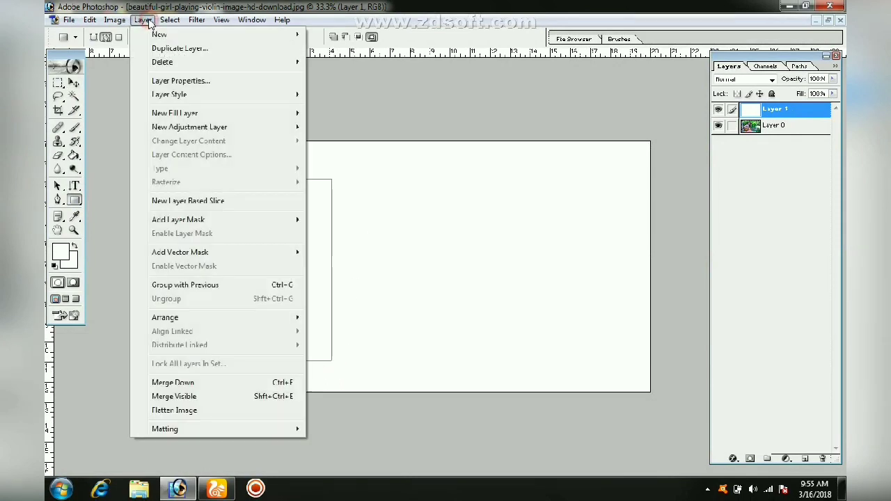
{"action": "mouse_move", "coordinate": [175, 113]}
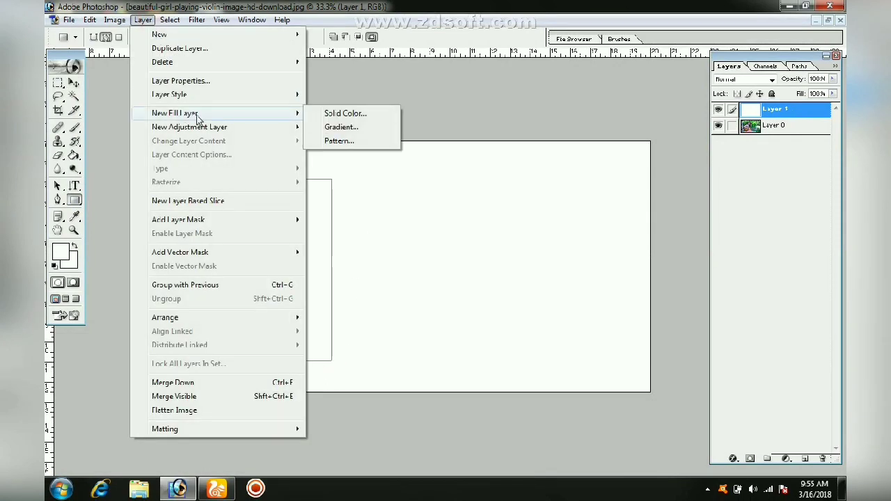
{"action": "left_click", "coordinate": [346, 114]}
{"action": "left_click", "coordinate": [534, 226]}
{"action": "left_click", "coordinate": [611, 283]}
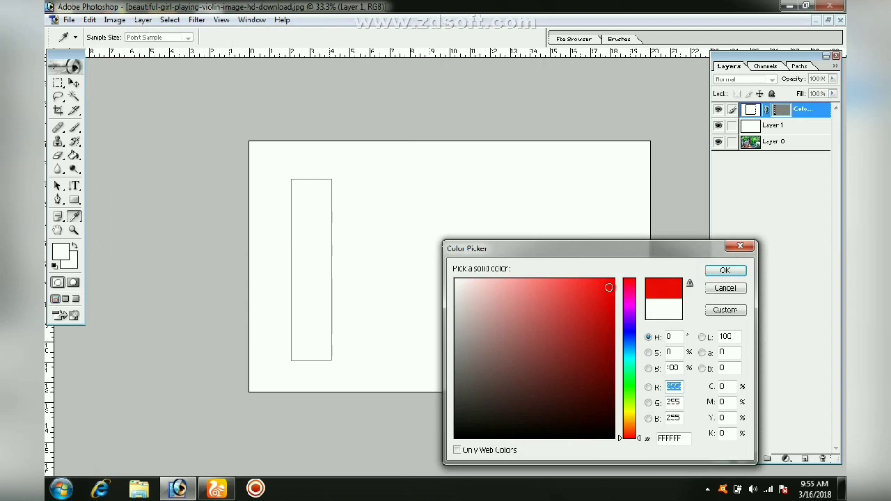
{"action": "left_click", "coordinate": [725, 272]}
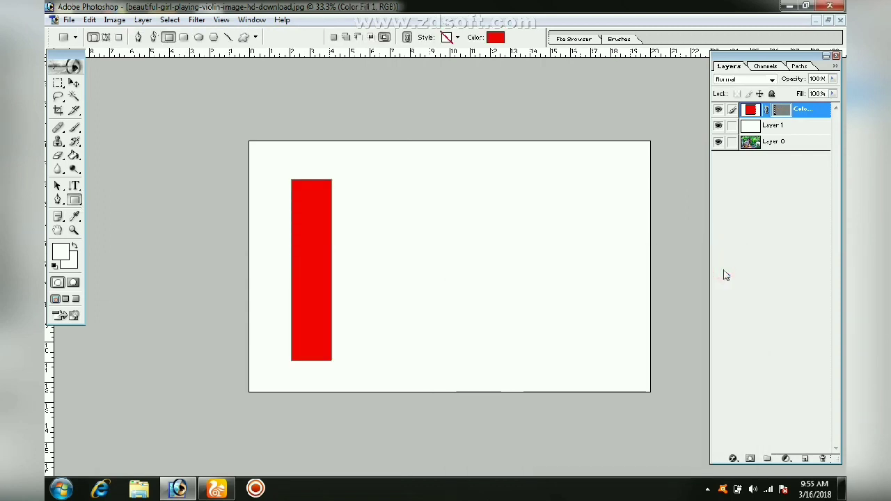
Add a Normal-blend drop shadow with distance 7 to the red rectangle
{"action": "right_click", "coordinate": [805, 118]}
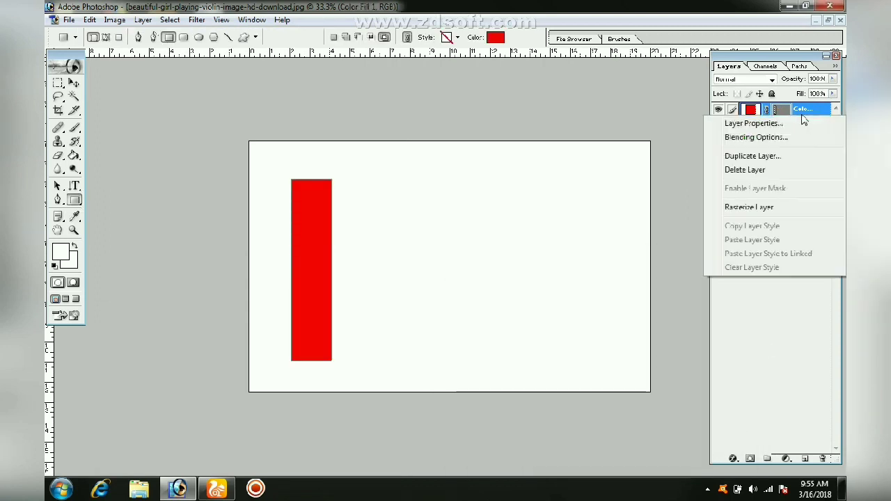
{"action": "left_click", "coordinate": [755, 137]}
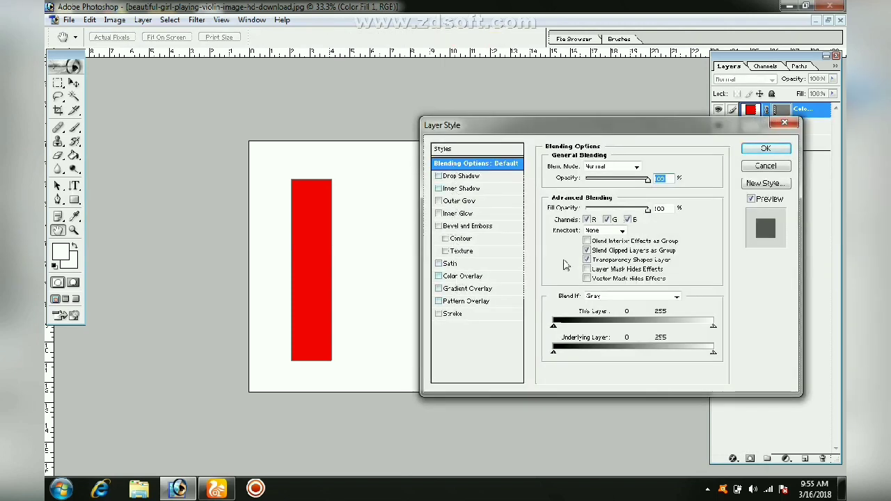
{"action": "left_click", "coordinate": [750, 167]}
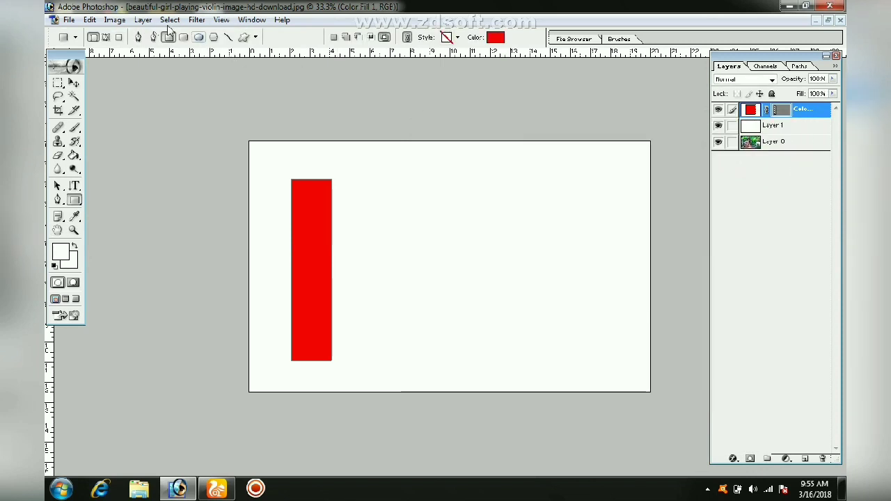
{"action": "left_click", "coordinate": [143, 20]}
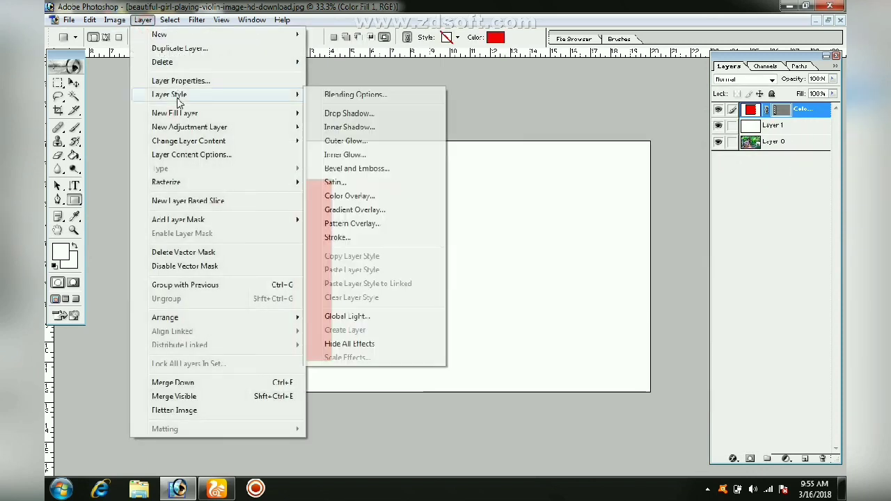
{"action": "left_click", "coordinate": [362, 115]}
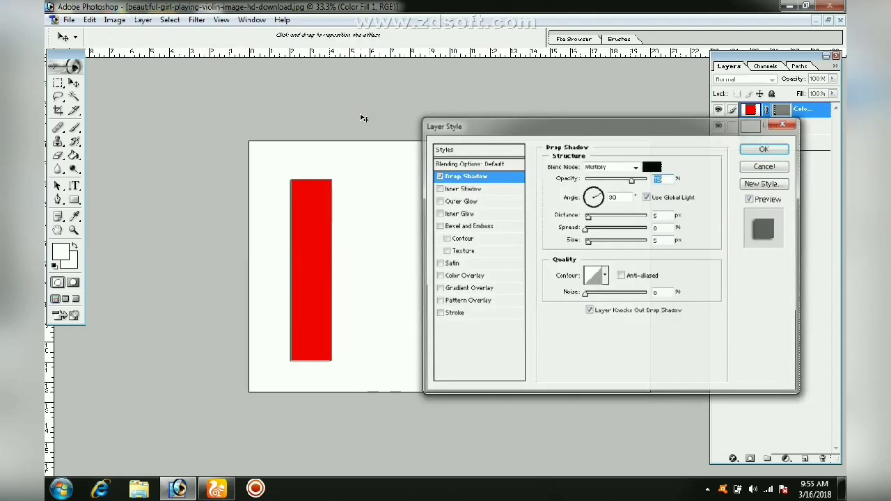
{"action": "left_click", "coordinate": [631, 166]}
{"action": "left_click", "coordinate": [614, 174]}
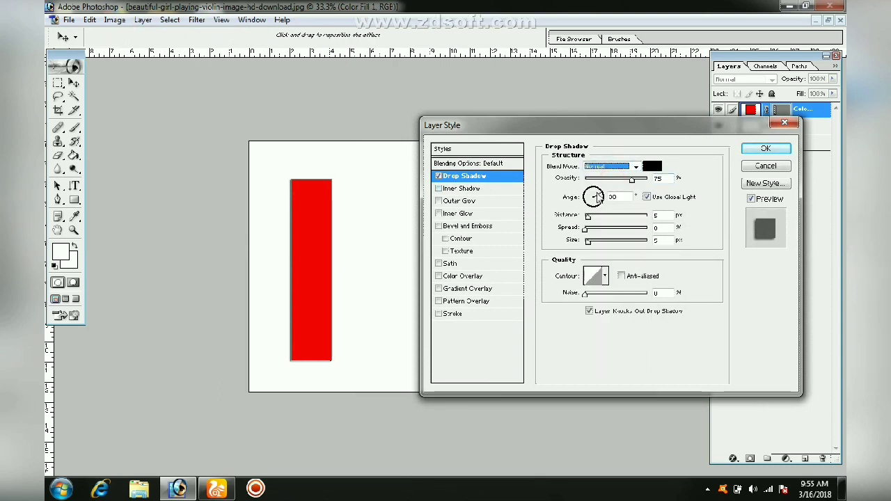
{"action": "left_click_drag", "start_coordinate": [588, 216], "coordinate": [596, 219]}
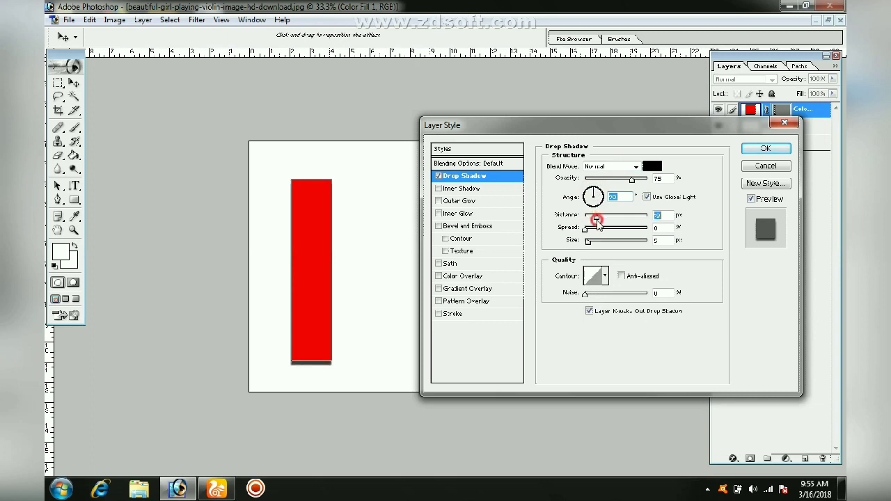
{"action": "left_click_drag", "start_coordinate": [596, 220], "coordinate": [595, 218]}
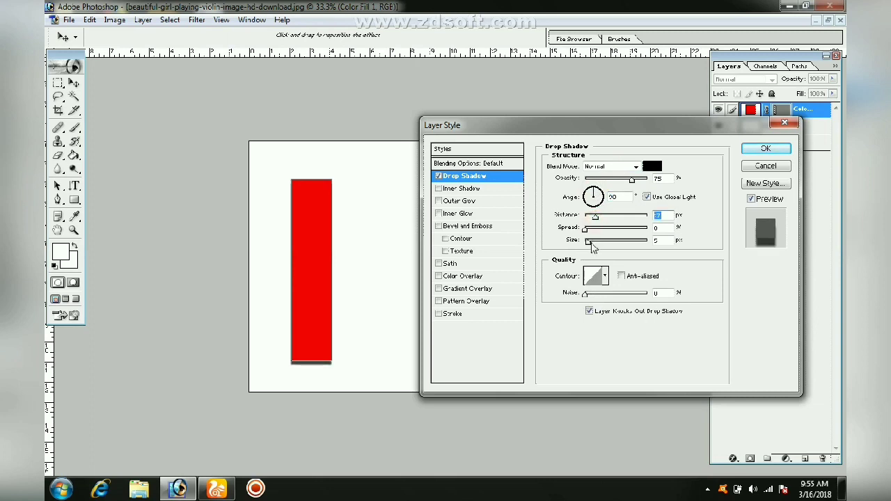
Add a white 6 px stroke outline to the red rectangle
{"action": "left_click", "coordinate": [497, 314]}
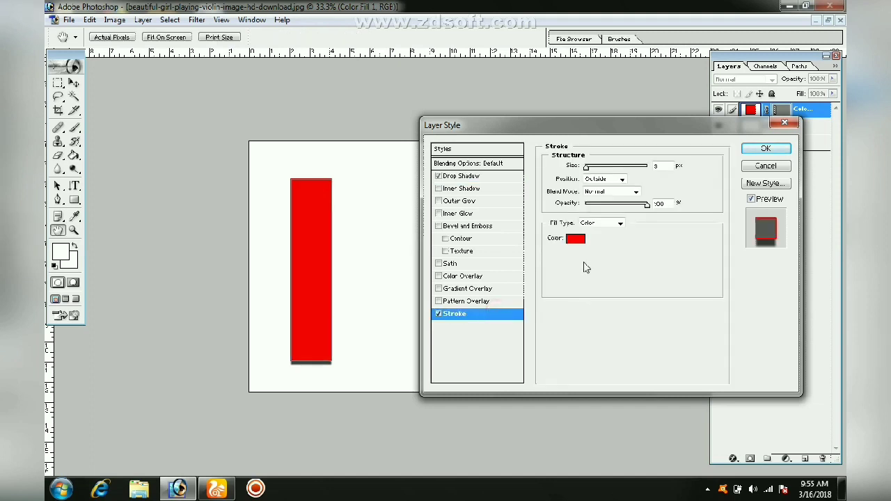
{"action": "left_click", "coordinate": [576, 241]}
{"action": "left_click_drag", "start_coordinate": [501, 294], "coordinate": [450, 263]}
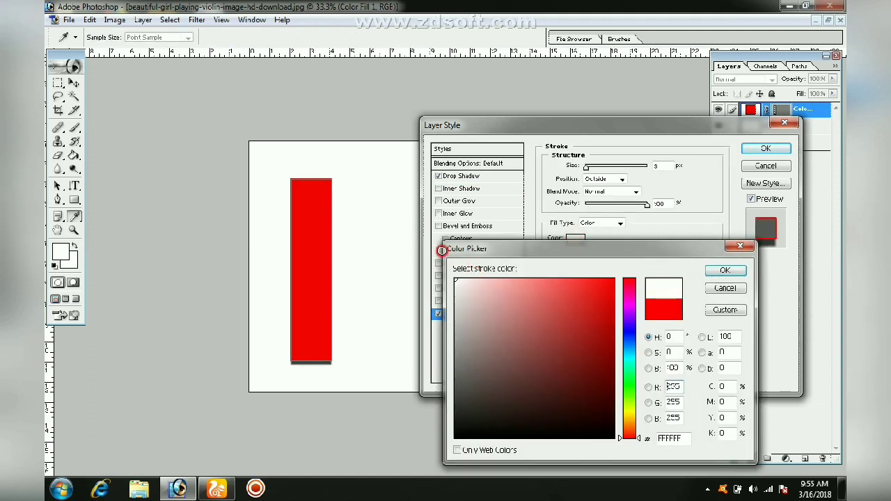
{"action": "left_click", "coordinate": [725, 270]}
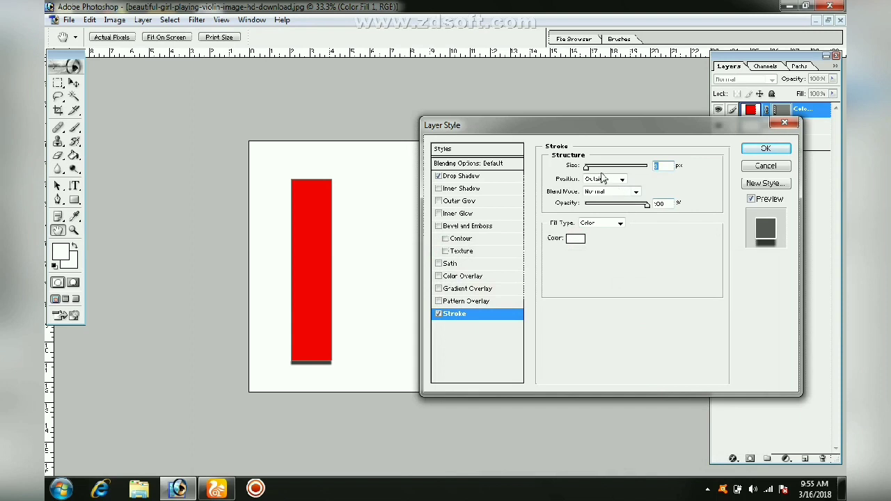
{"action": "left_click_drag", "start_coordinate": [589, 169], "coordinate": [593, 167]}
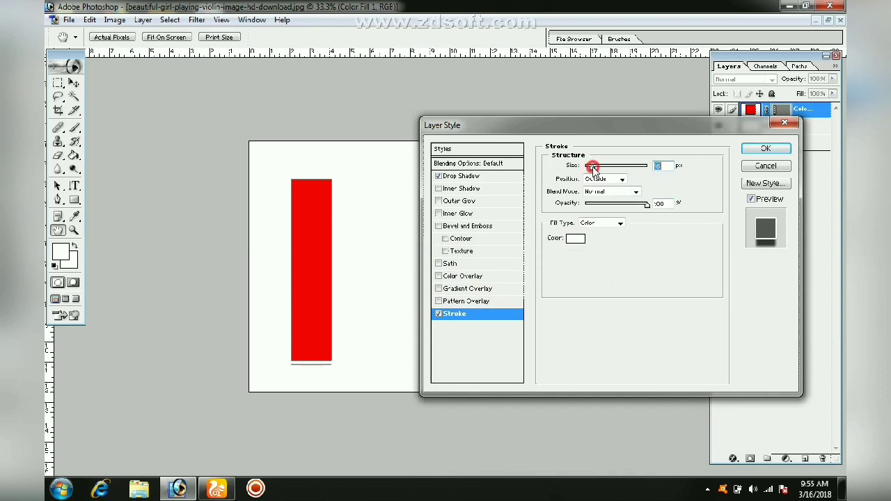
Set the drop shadow size to 32 px and spread to 5%, then apply the style
{"action": "left_click", "coordinate": [495, 178]}
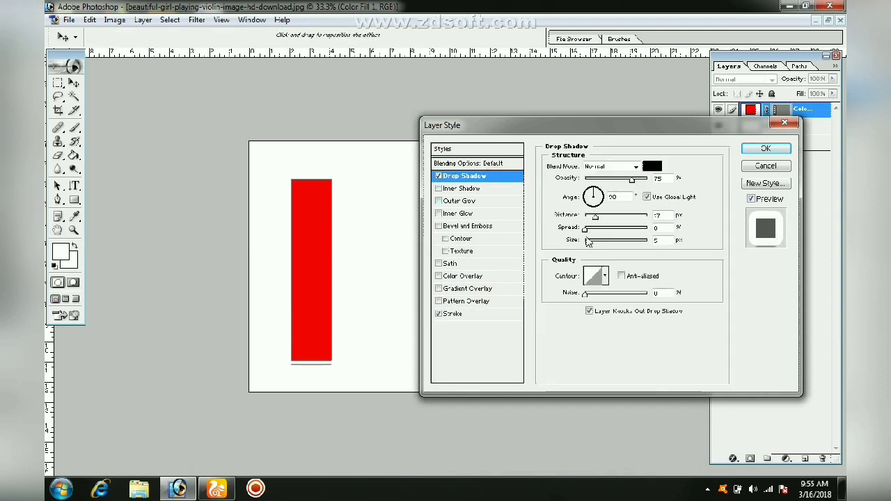
{"action": "left_click_drag", "start_coordinate": [587, 242], "coordinate": [596, 248]}
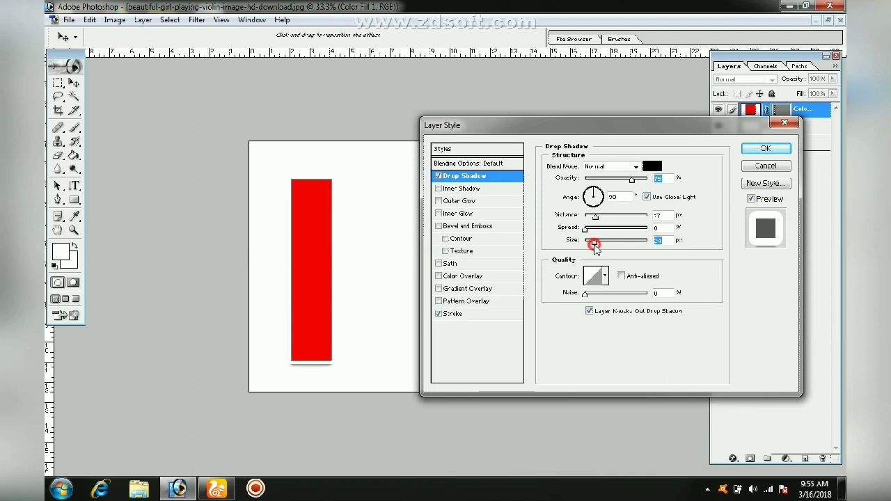
{"action": "left_click_drag", "start_coordinate": [587, 228], "coordinate": [598, 220]}
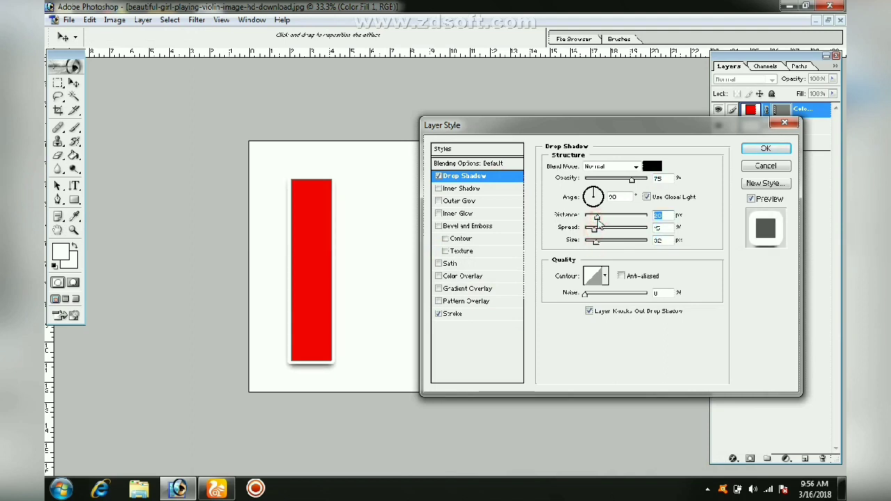
{"action": "left_click", "coordinate": [766, 148]}
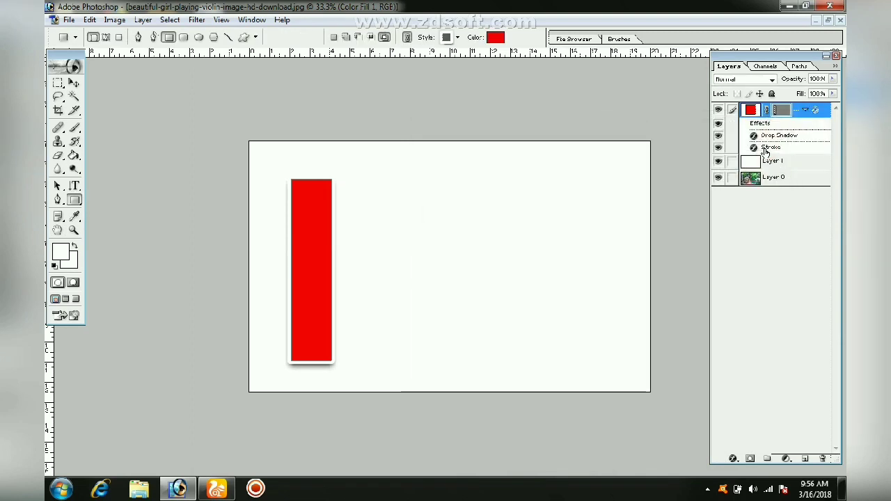
Duplicate the red bar, move the copy right of the first and tilt it about 2.9°
{"action": "left_click", "coordinate": [806, 109]}
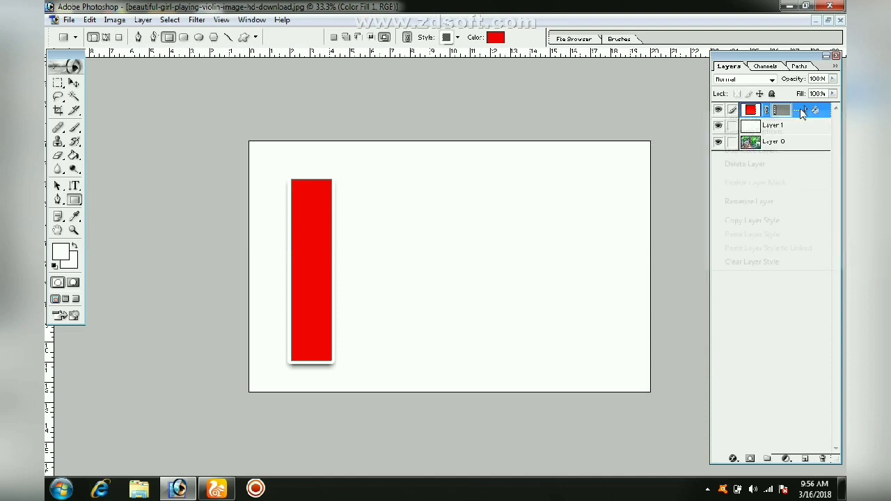
{"action": "right_click", "coordinate": [780, 110]}
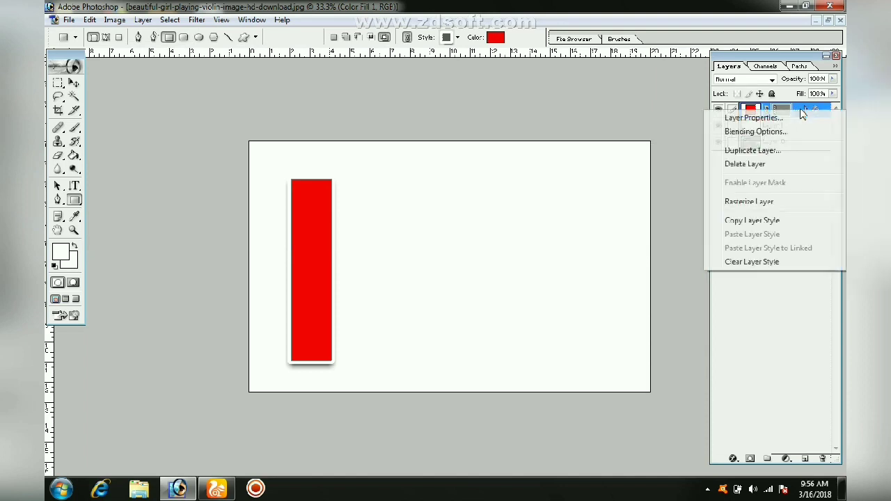
{"action": "left_click", "coordinate": [753, 150]}
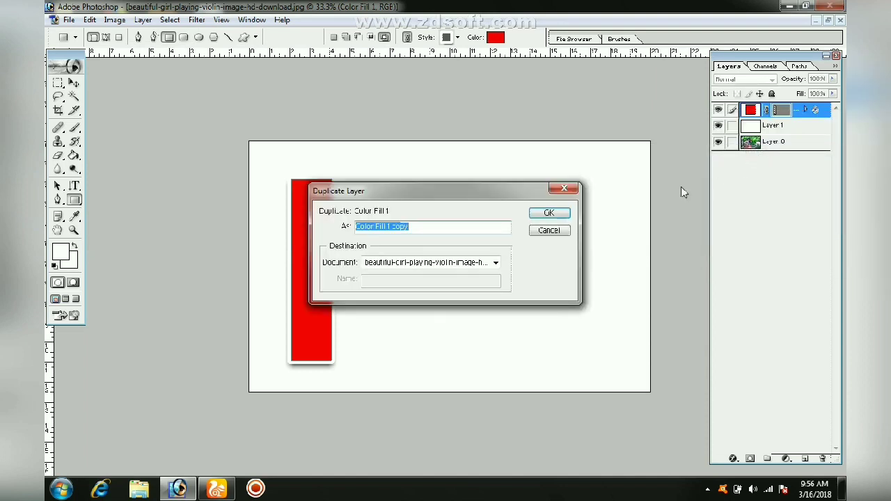
{"action": "left_click", "coordinate": [553, 212]}
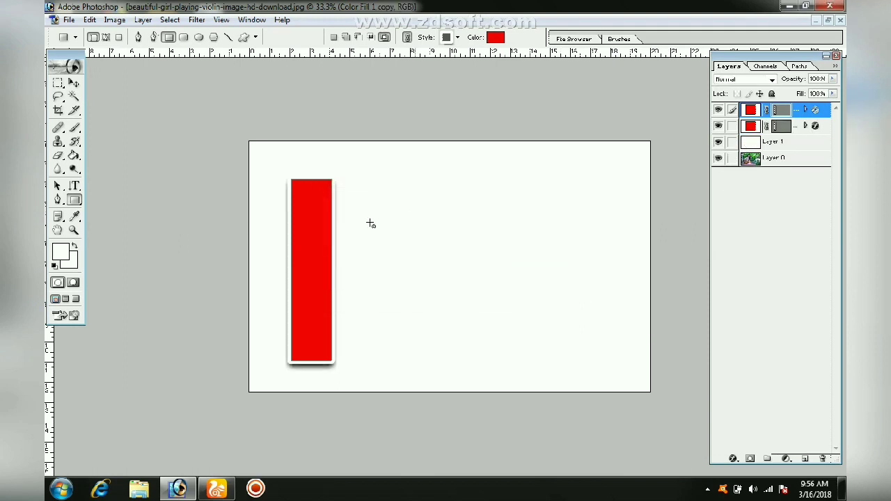
{"action": "left_click", "coordinate": [74, 83]}
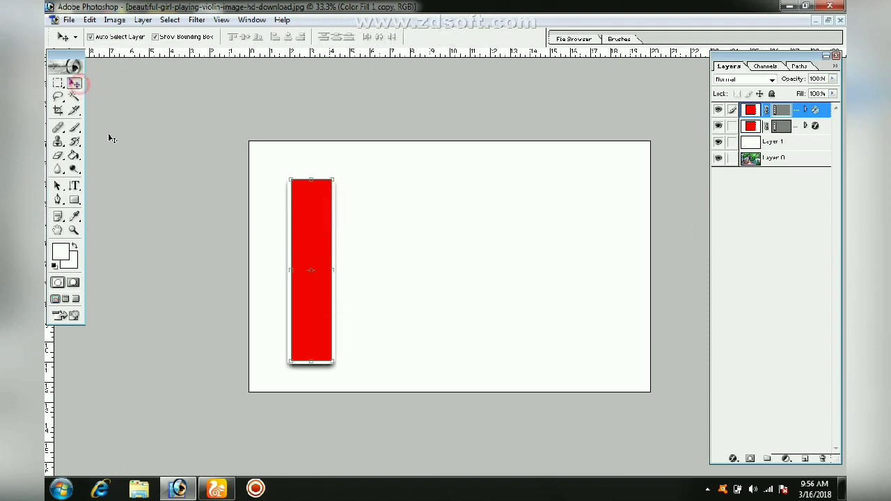
{"action": "left_click_drag", "start_coordinate": [295, 245], "coordinate": [336, 254]}
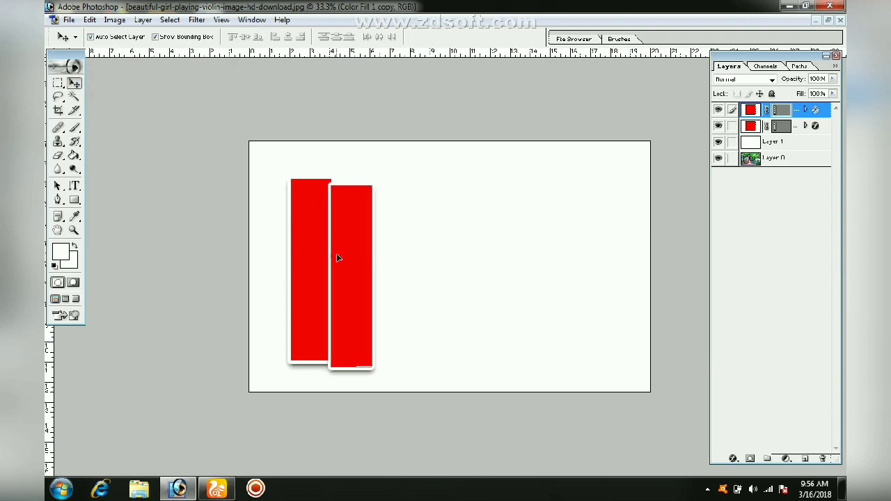
{"action": "left_click", "coordinate": [384, 181]}
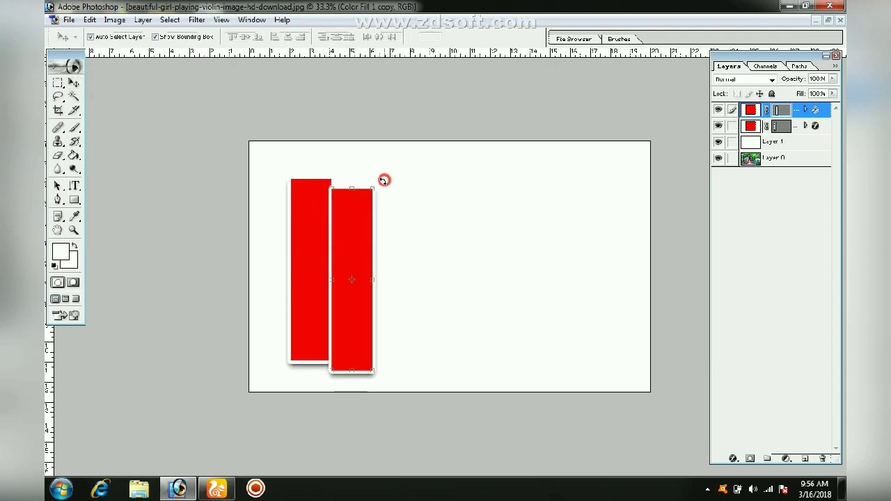
{"action": "left_click_drag", "start_coordinate": [384, 180], "coordinate": [387, 184]}
{"action": "left_click_drag", "start_coordinate": [356, 207], "coordinate": [359, 213]}
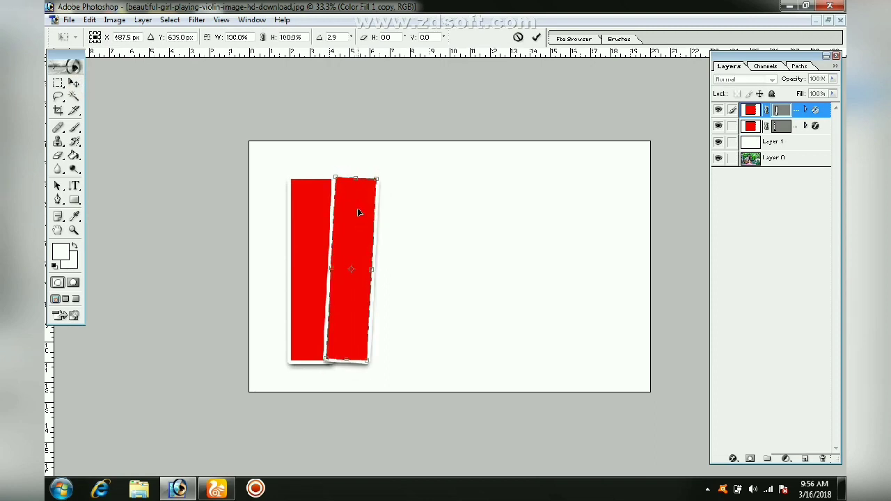
{"action": "left_click", "coordinate": [536, 37]}
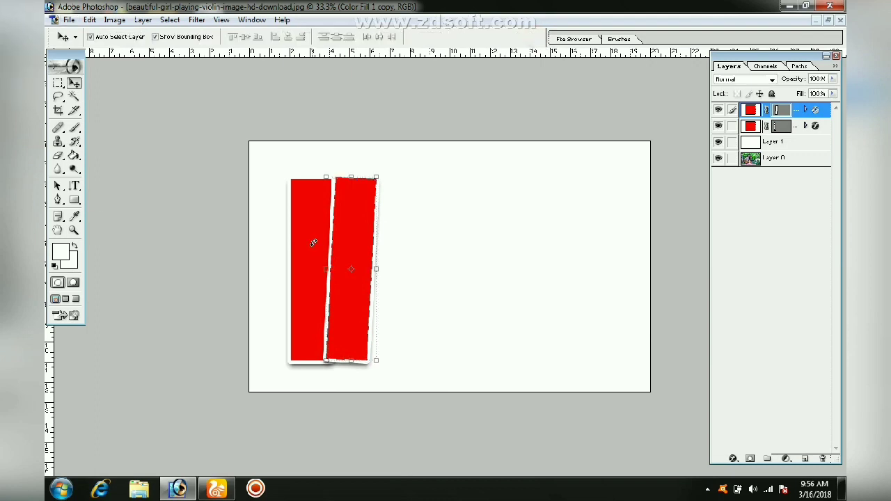
Add a third upright bar beside the second and a fourth copy to its right
{"action": "key", "text": "ctrl+j"}
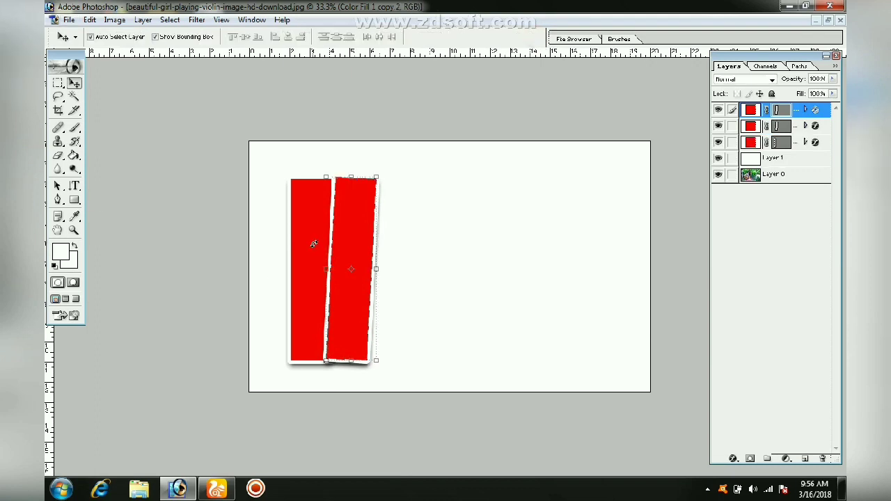
{"action": "left_click_drag", "start_coordinate": [350, 272], "coordinate": [394, 282]}
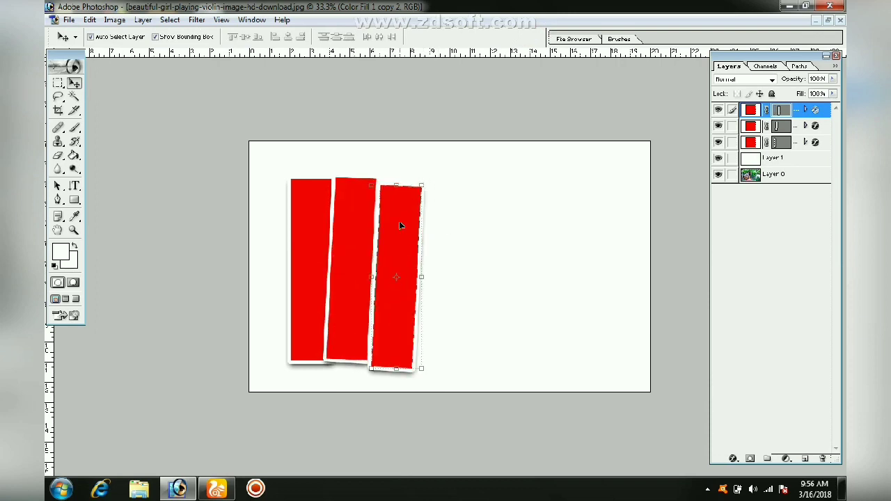
{"action": "left_click_drag", "start_coordinate": [427, 186], "coordinate": [426, 188]}
{"action": "left_click", "coordinate": [536, 37]}
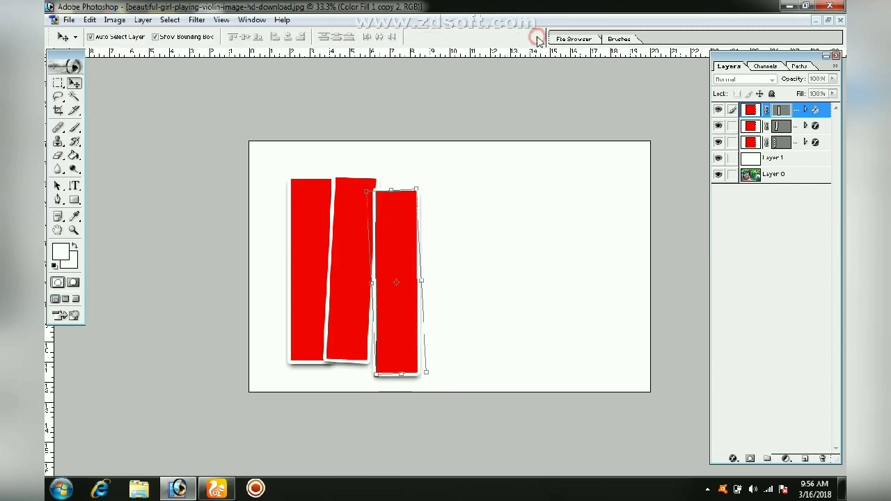
{"action": "left_click_drag", "start_coordinate": [399, 238], "coordinate": [395, 238]}
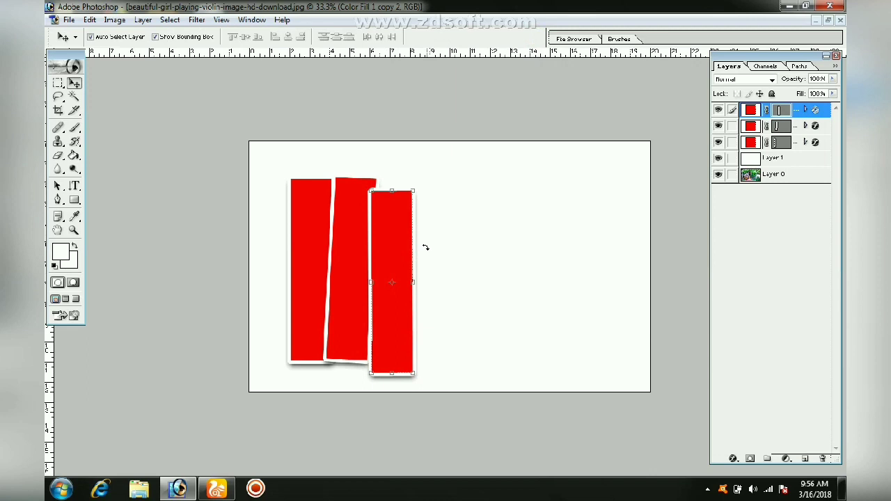
{"action": "key", "text": "ctrl+j"}
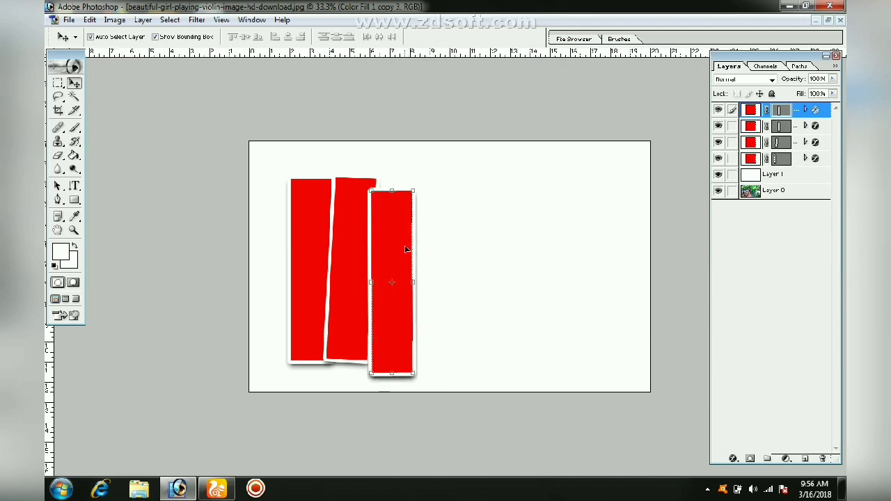
{"action": "left_click_drag", "start_coordinate": [406, 250], "coordinate": [444, 238]}
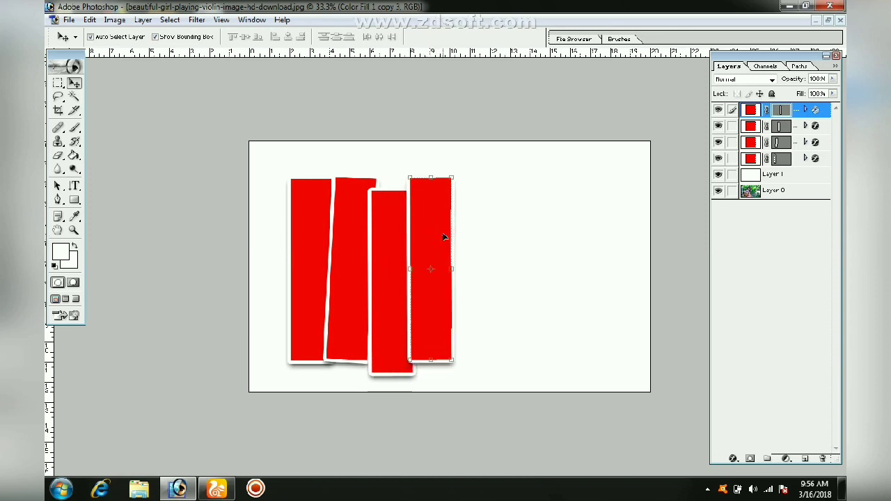
Add the fifth and sixth bars, each duplicated, moved right and tilted slightly
{"action": "key", "text": "ctrl+j"}
{"action": "mouse_move", "coordinate": [443, 237]}
{"action": "left_mouse_down"}
{"action": "mouse_move", "coordinate": [482, 233]}
{"action": "mouse_move", "coordinate": [485, 249]}
{"action": "left_mouse_up"}
{"action": "key", "text": "ctrl+t"}
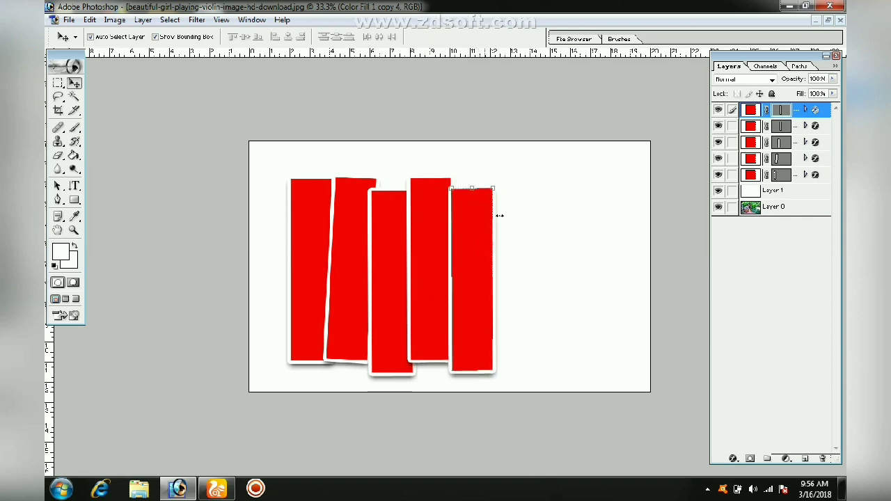
{"action": "left_click_drag", "start_coordinate": [497, 177], "coordinate": [511, 180]}
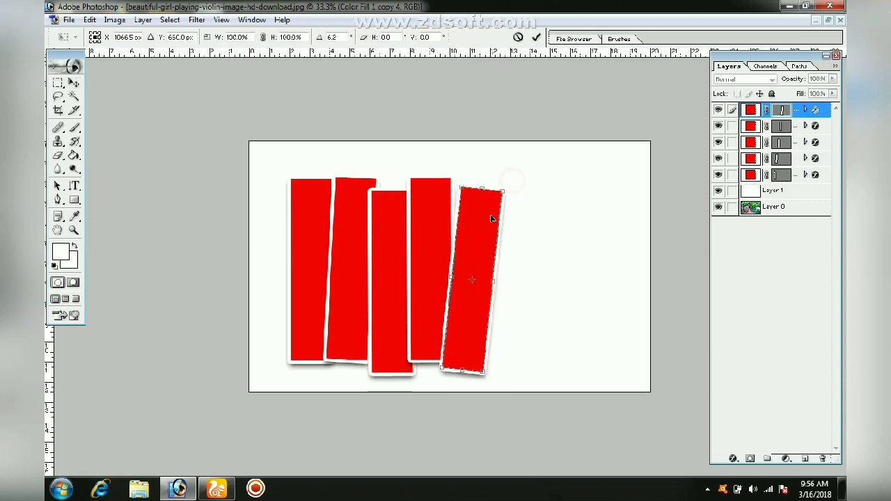
{"action": "key", "text": "Return"}
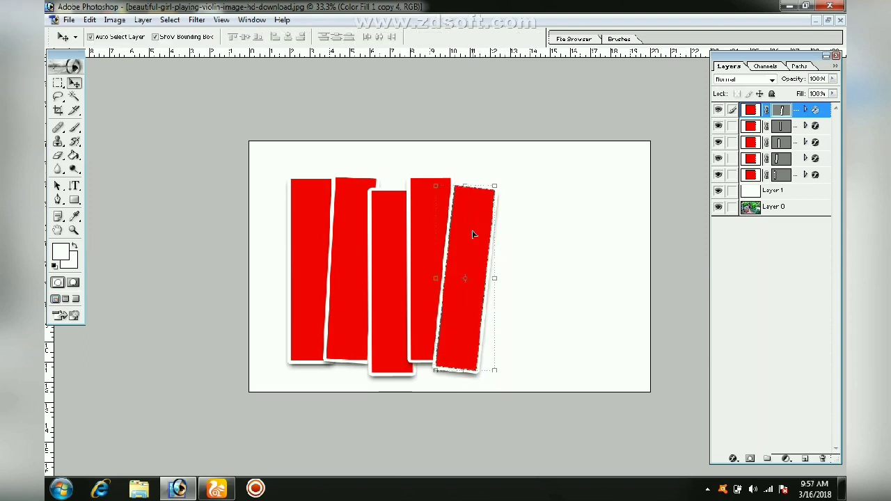
{"action": "key", "text": "ctrl+j"}
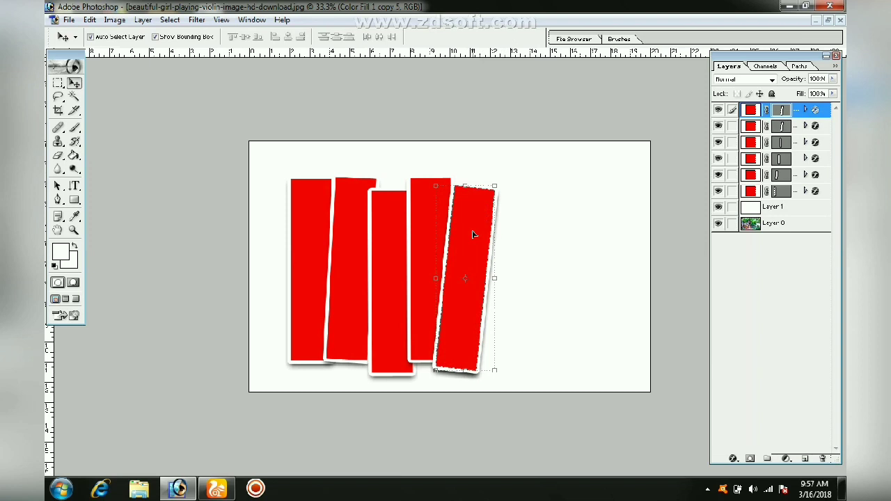
{"action": "left_click_drag", "start_coordinate": [473, 234], "coordinate": [511, 227]}
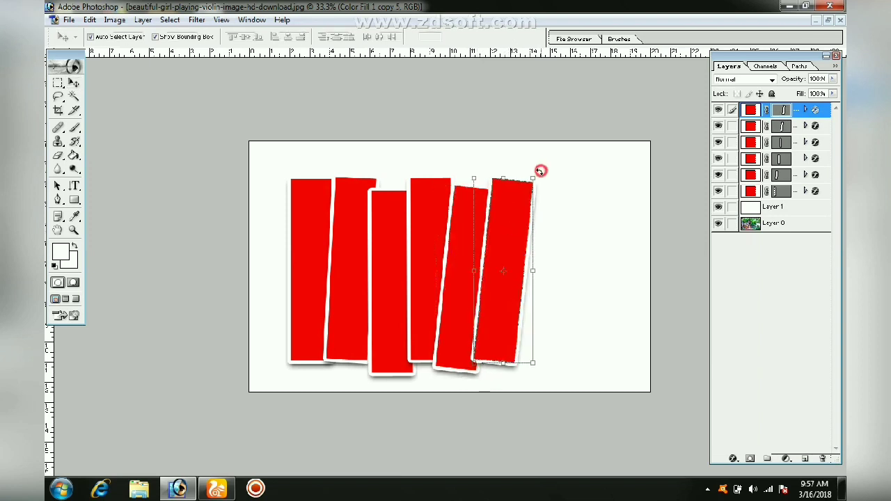
{"action": "left_click_drag", "start_coordinate": [541, 171], "coordinate": [533, 165]}
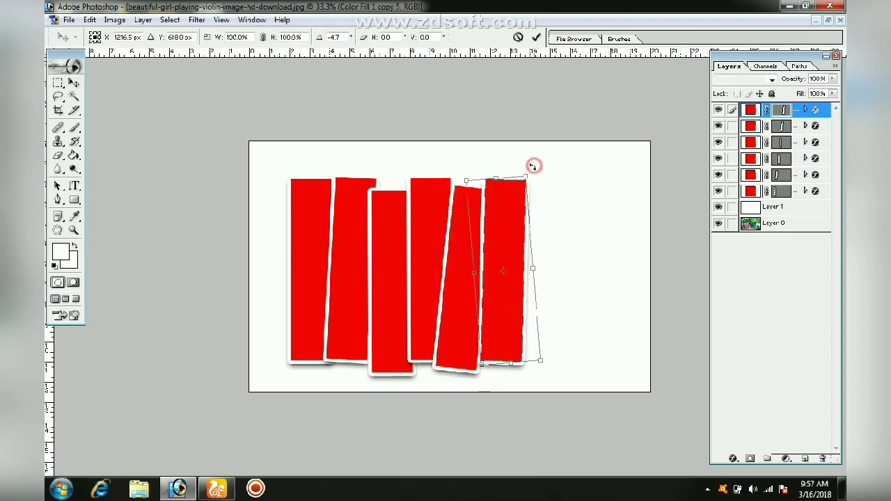
{"action": "key", "text": "Return"}
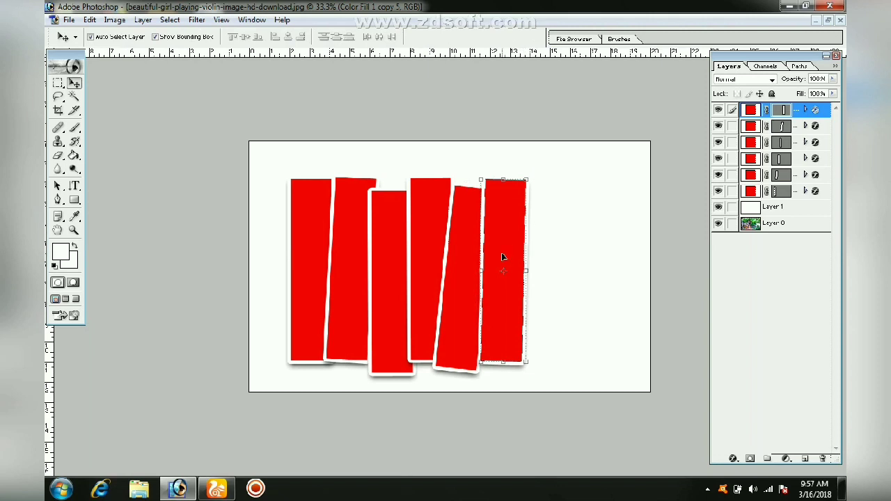
{"action": "left_click_drag", "start_coordinate": [503, 257], "coordinate": [532, 256]}
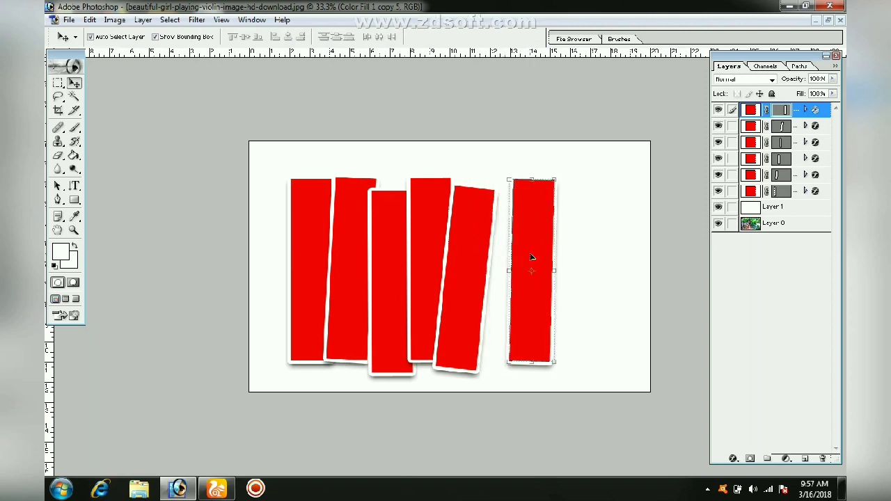
{"action": "key", "text": "ctrl+z"}
Add a slightly tilted seventh bar at the right end, then select photo Layer 0
{"action": "key", "text": "ctrl+j"}
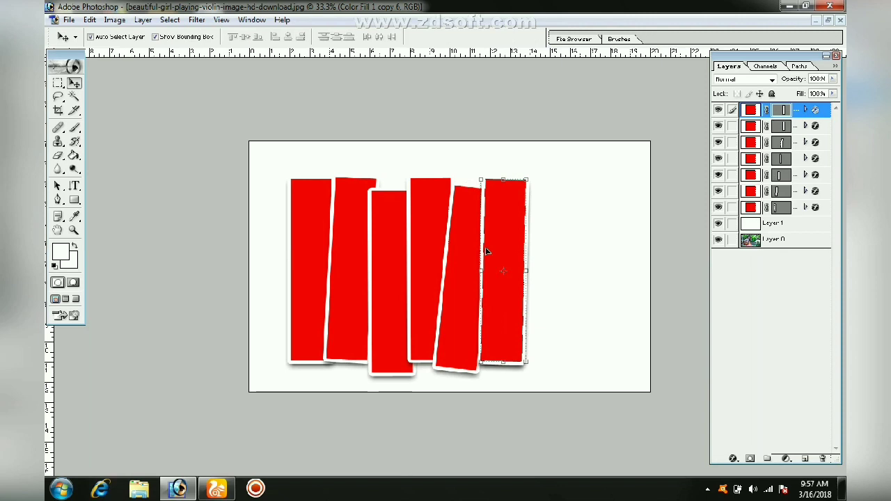
{"action": "left_click_drag", "start_coordinate": [508, 261], "coordinate": [549, 262]}
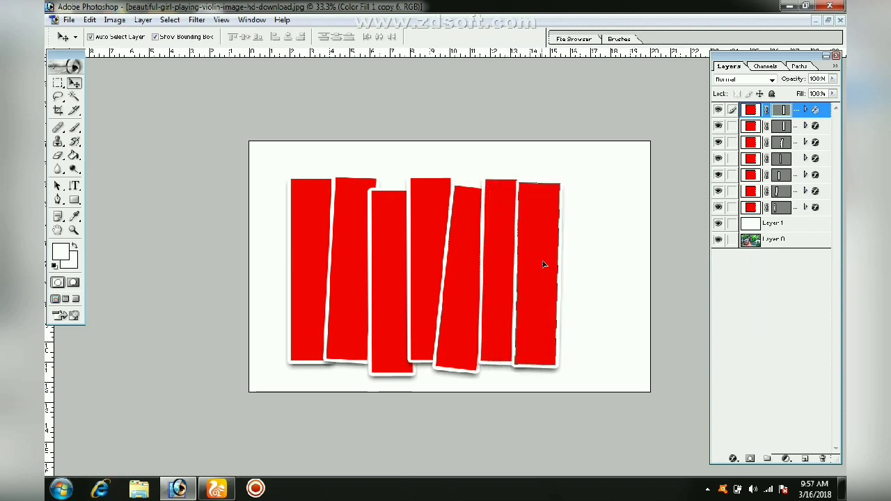
{"action": "key", "text": "ctrl+t"}
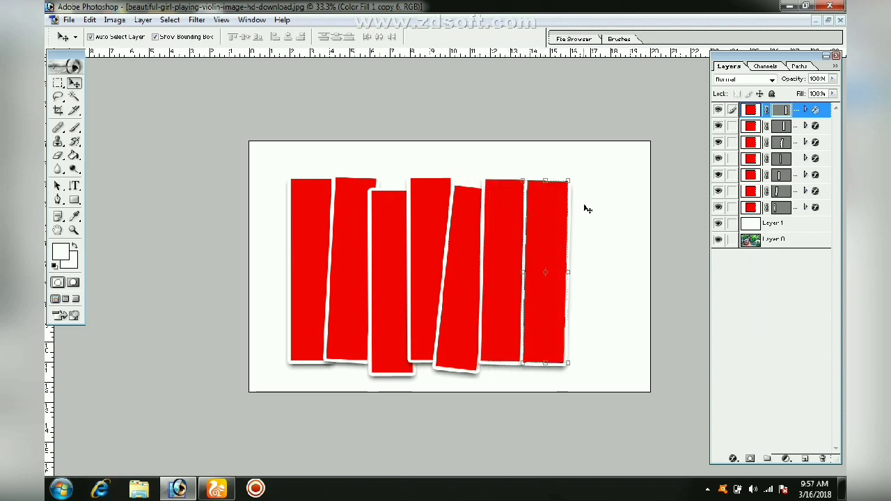
{"action": "left_click_drag", "start_coordinate": [579, 181], "coordinate": [572, 170]}
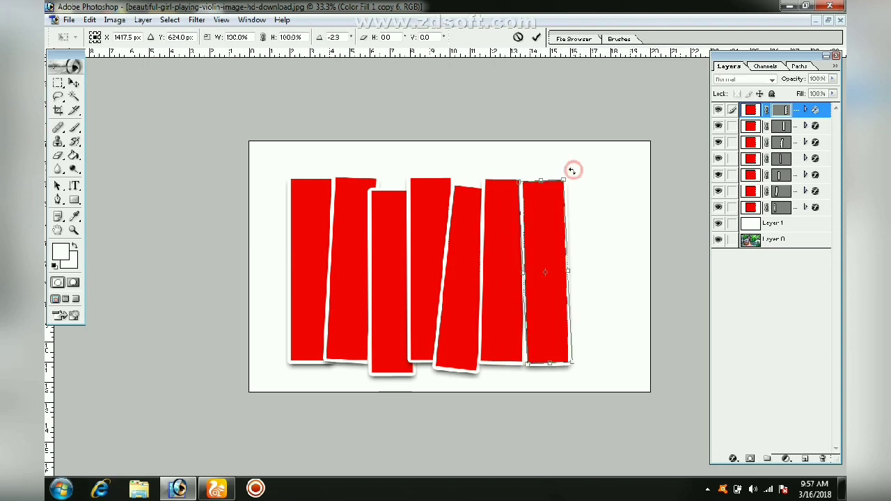
{"action": "key", "text": "Return"}
{"action": "left_click_drag", "start_coordinate": [543, 262], "coordinate": [547, 265]}
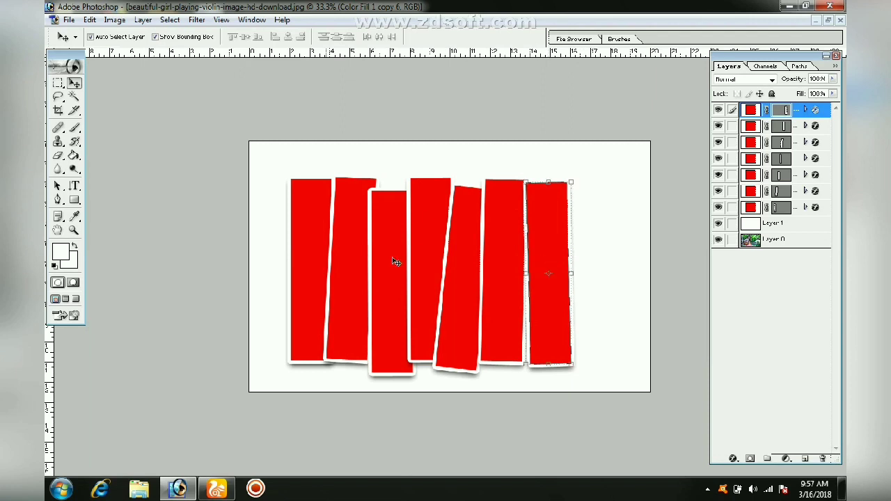
{"action": "left_click", "coordinate": [794, 242]}
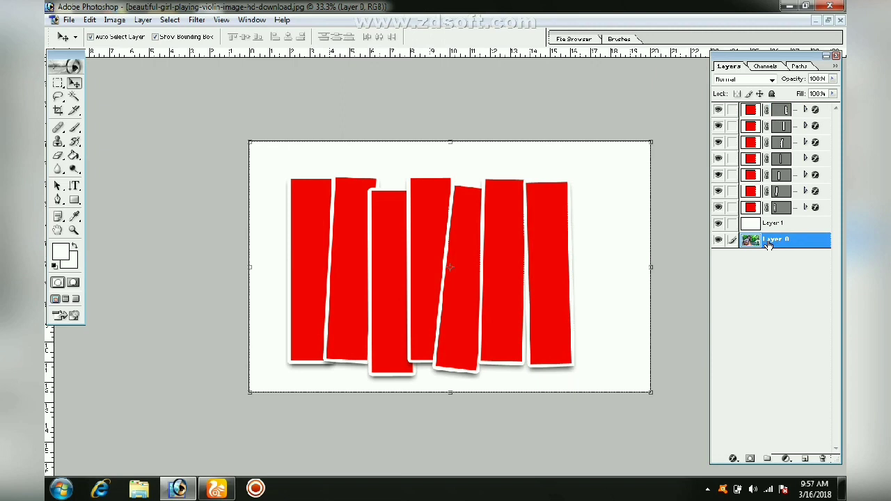
Move Layer 0 just above the first bar layer and clip it with Group with Previous
{"action": "left_click_drag", "start_coordinate": [769, 241], "coordinate": [774, 207]}
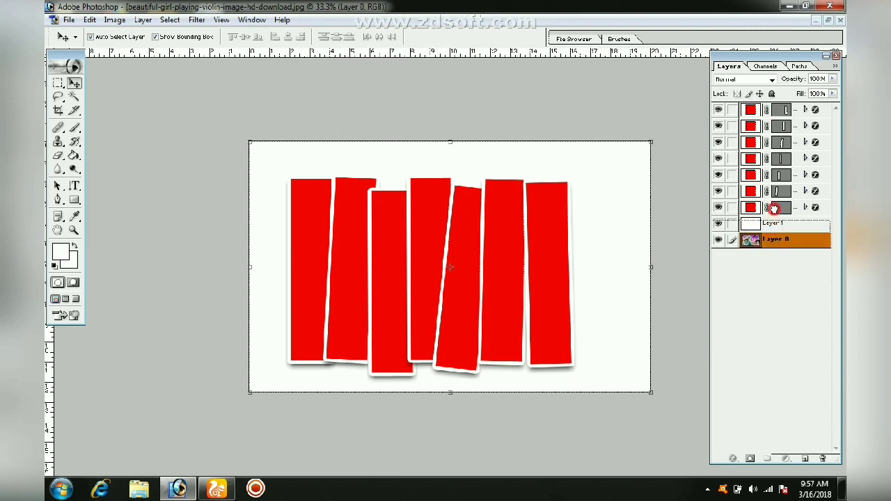
{"action": "left_click_drag", "start_coordinate": [774, 207], "coordinate": [774, 209]}
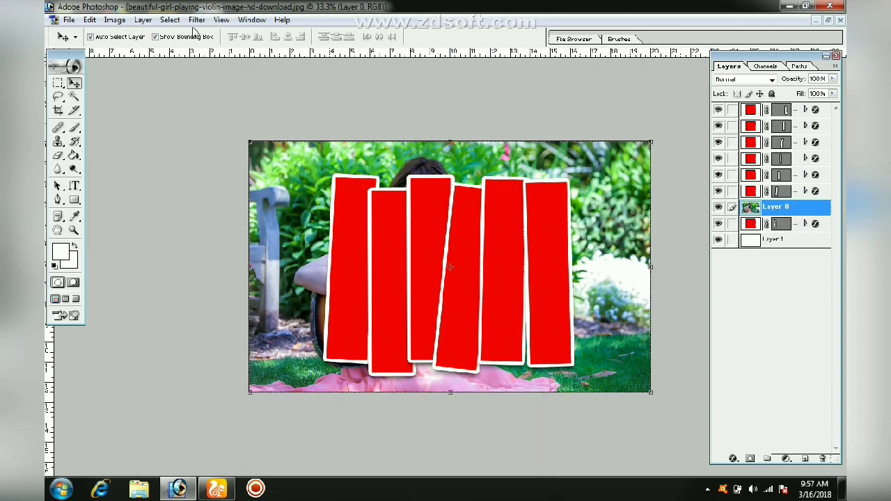
{"action": "left_click", "coordinate": [142, 20]}
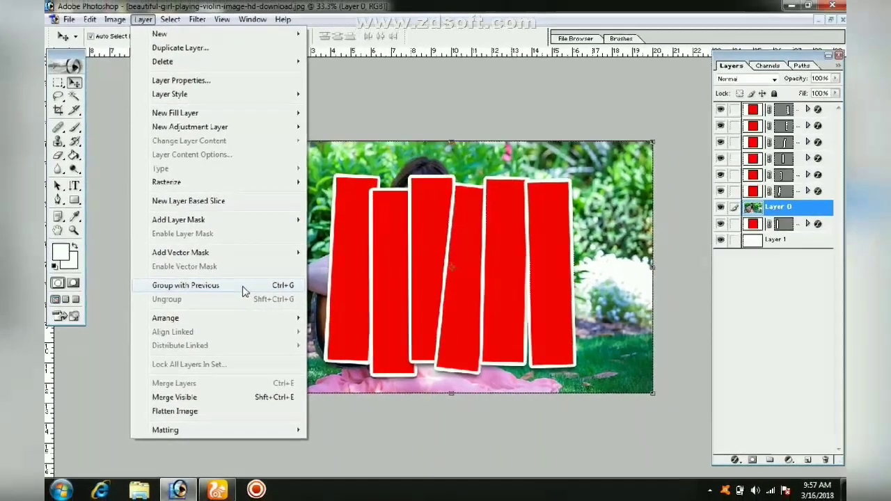
{"action": "left_click", "coordinate": [243, 284]}
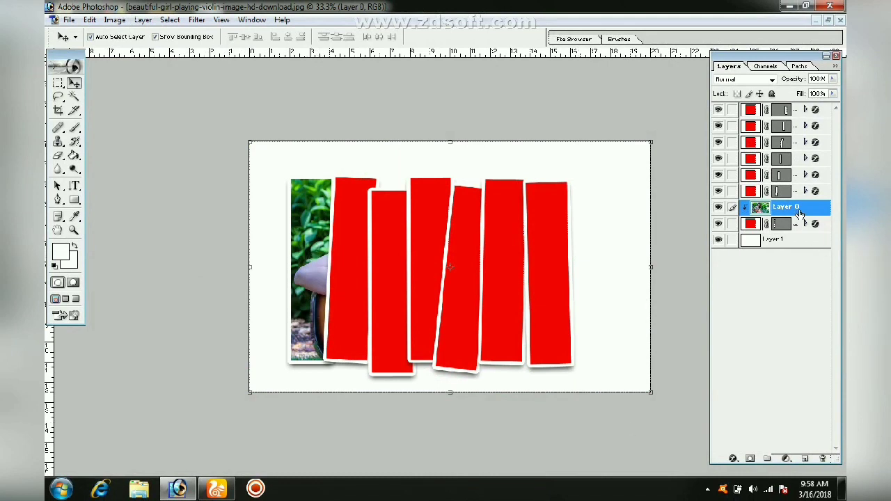
Duplicate Layer 0, move the copy above the second strip and clip it to that strip
{"action": "right_click", "coordinate": [800, 207]}
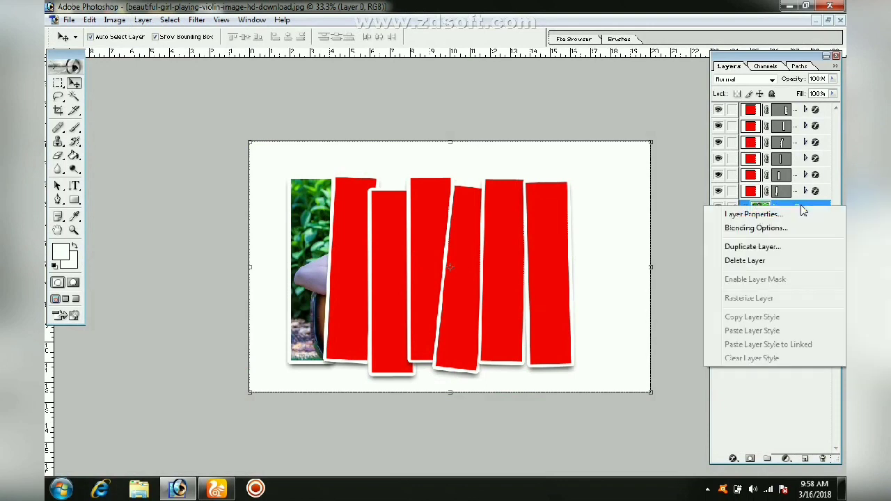
{"action": "left_click", "coordinate": [761, 248]}
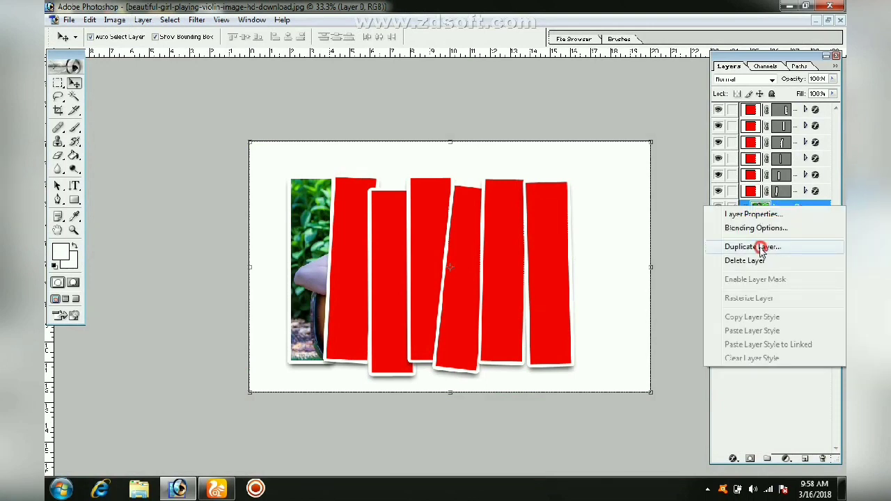
{"action": "left_click", "coordinate": [555, 216]}
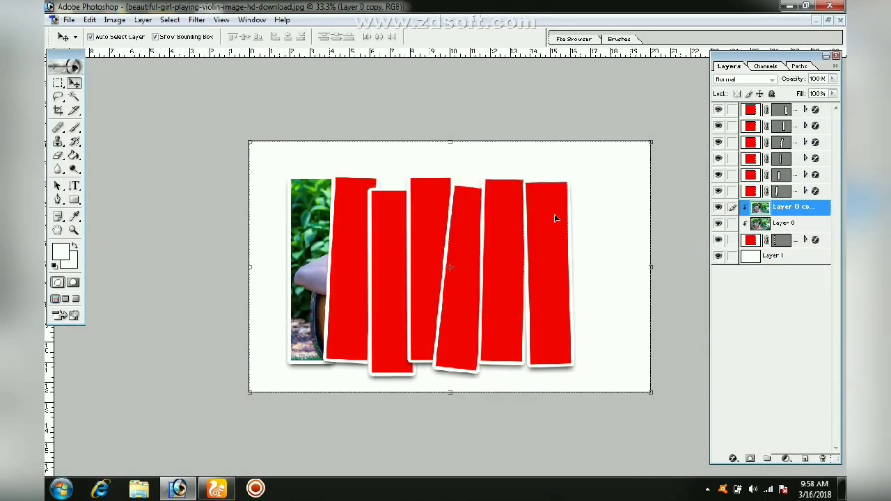
{"action": "left_click_drag", "start_coordinate": [782, 209], "coordinate": [781, 191]}
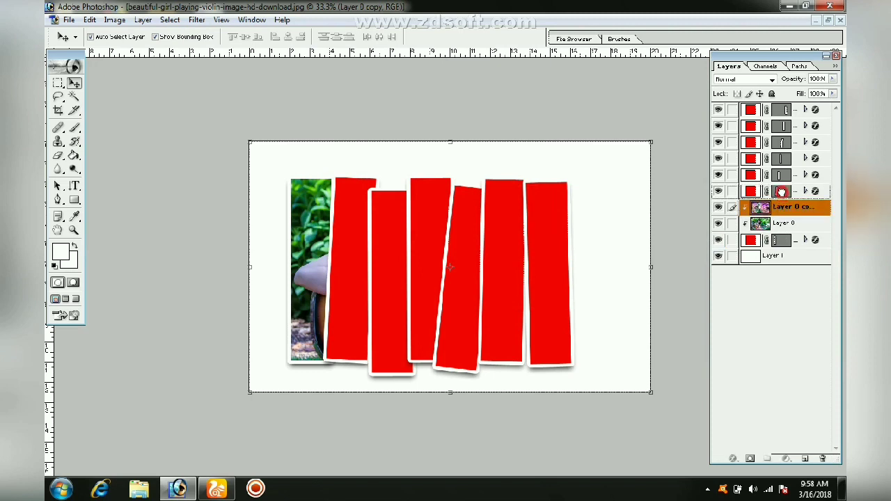
{"action": "left_click_drag", "start_coordinate": [781, 191], "coordinate": [767, 192]}
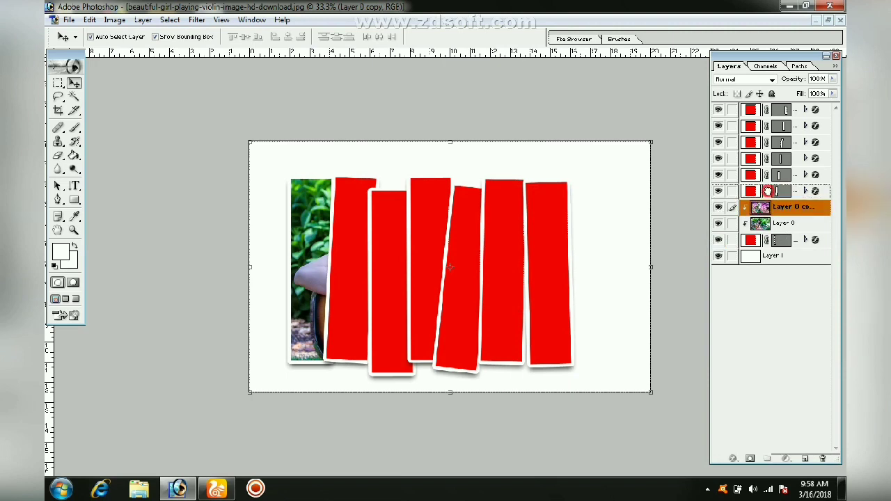
{"action": "left_click_drag", "start_coordinate": [767, 192], "coordinate": [768, 194]}
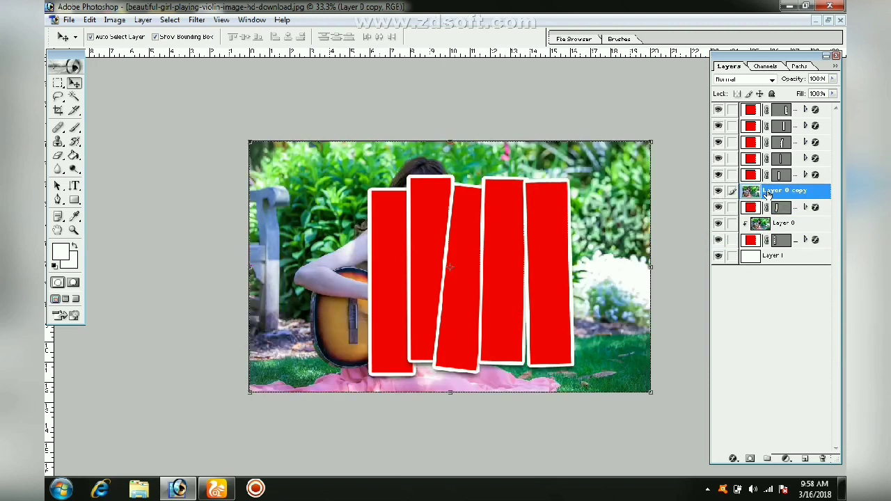
{"action": "left_click", "coordinate": [142, 20]}
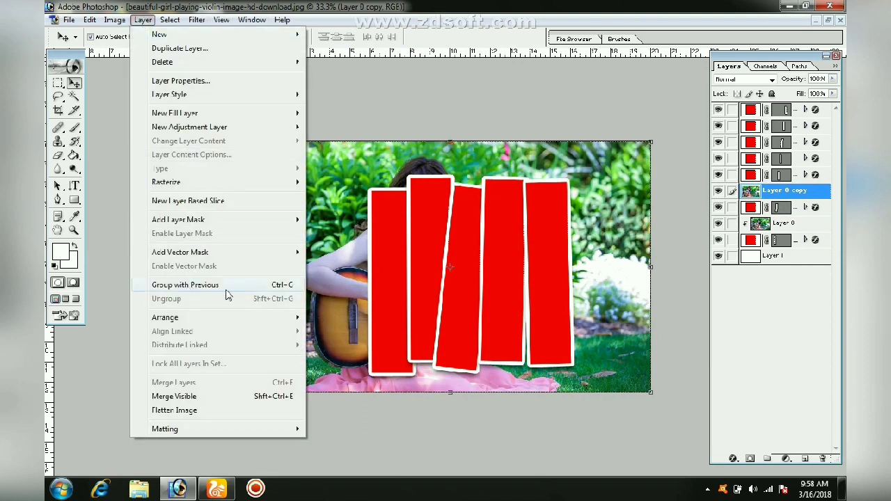
{"action": "left_click", "coordinate": [276, 287]}
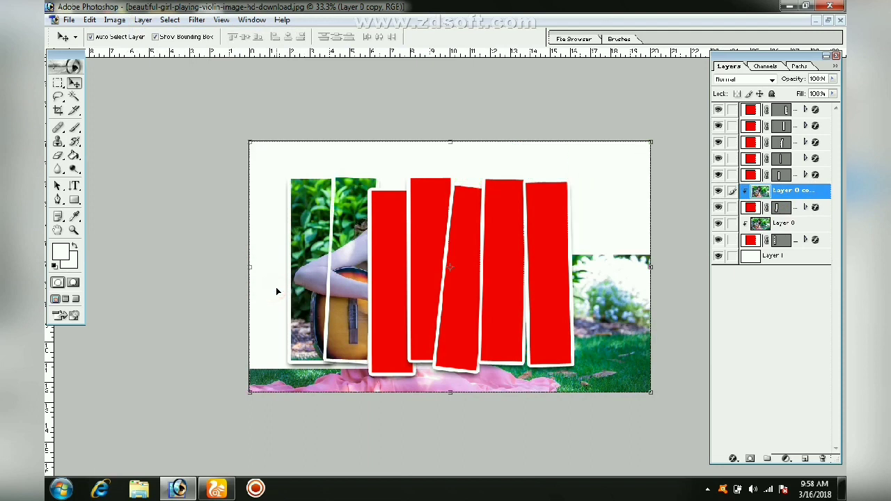
Duplicate Layer 0 copy to create Layer 0 copy 2
{"action": "right_click", "coordinate": [774, 196]}
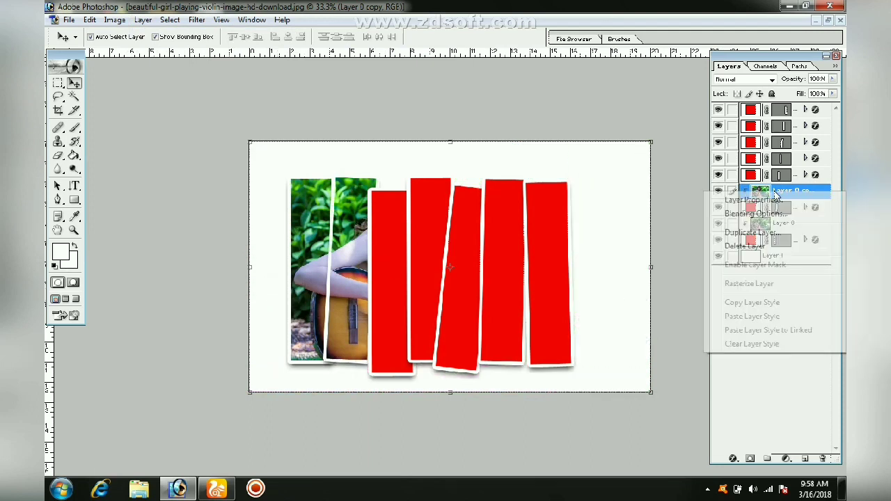
{"action": "left_click", "coordinate": [751, 233]}
{"action": "left_click", "coordinate": [549, 213]}
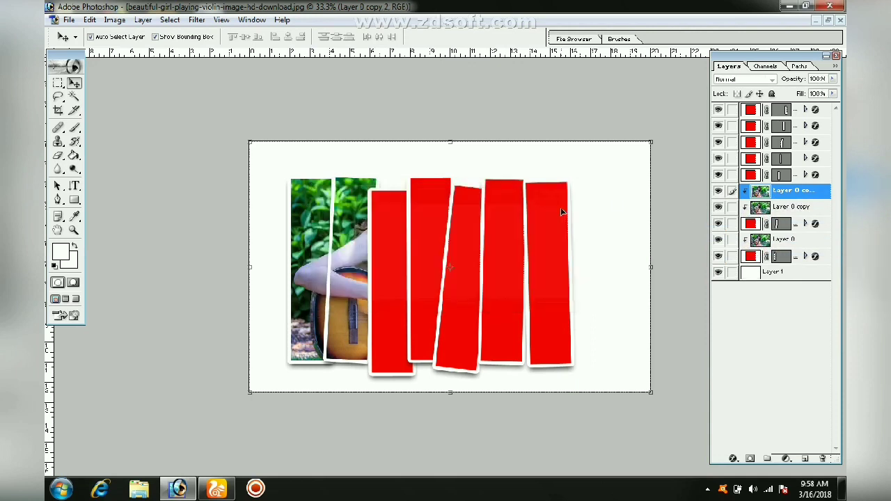
Move Layer 0 copy 2 above the third bar's shape layer and clip it with Group with Previous
{"action": "left_click_drag", "start_coordinate": [766, 179], "coordinate": [766, 174]}
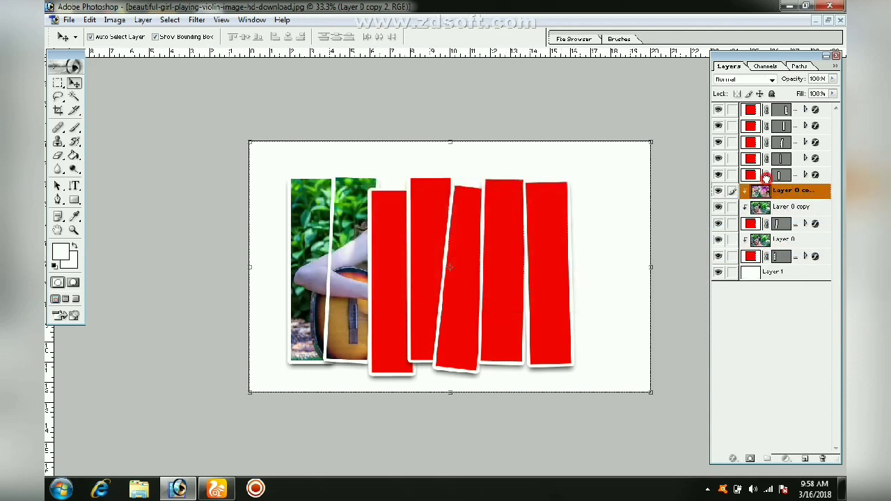
{"action": "left_click", "coordinate": [765, 175], "text": "alt"}
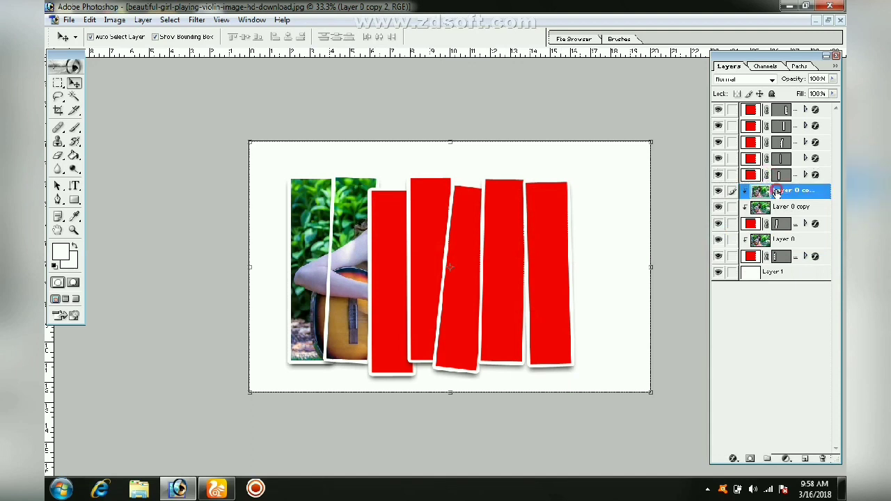
{"action": "left_click", "coordinate": [768, 183], "text": "alt"}
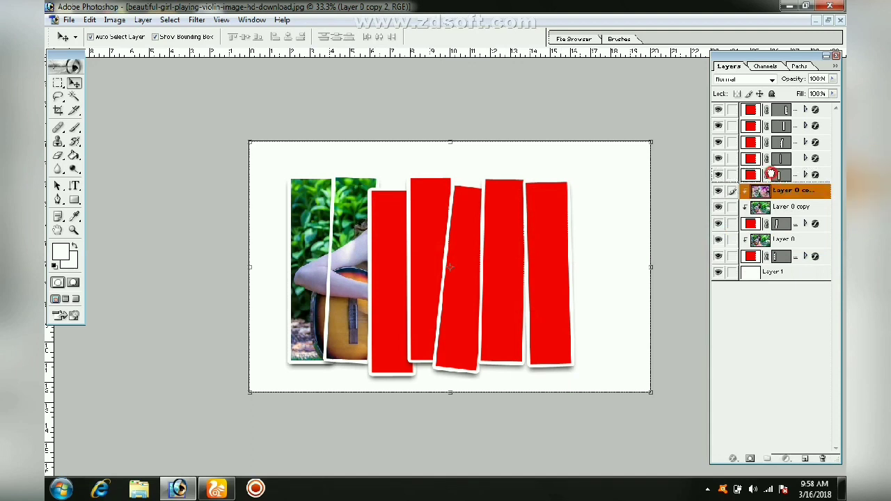
{"action": "left_click", "coordinate": [770, 174], "text": "alt"}
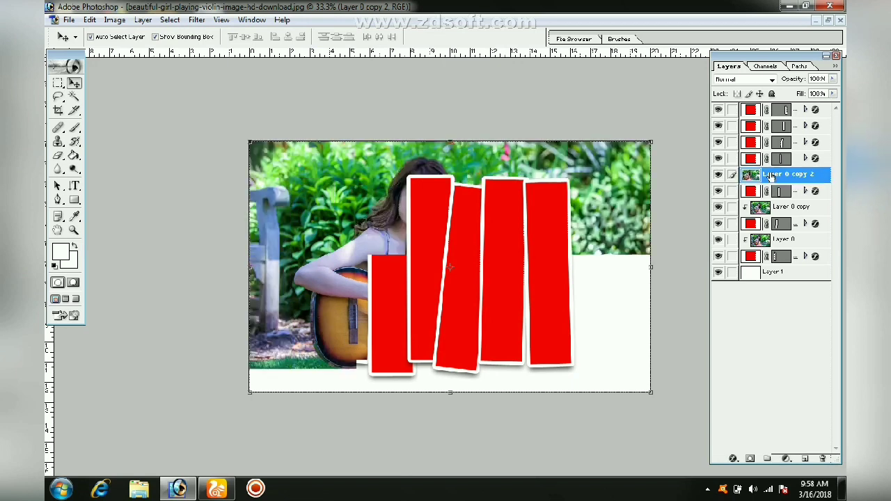
{"action": "left_click_drag", "start_coordinate": [771, 174], "coordinate": [770, 177]}
{"action": "left_click", "coordinate": [143, 19]}
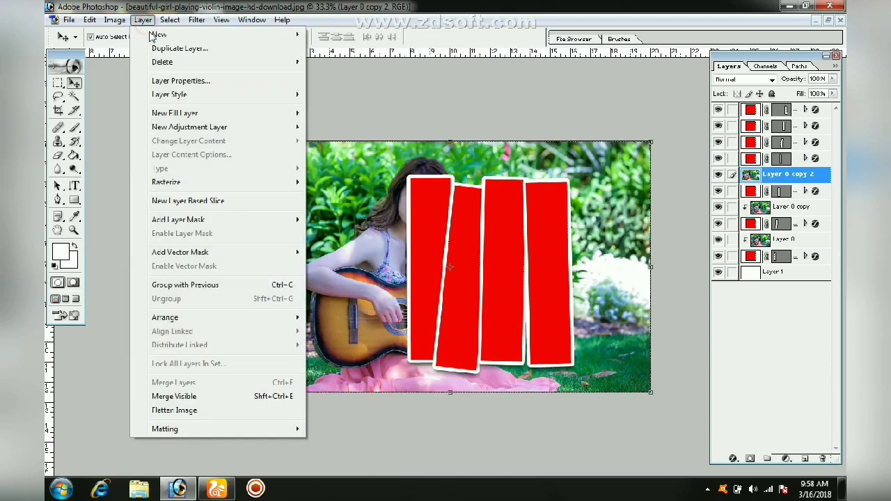
{"action": "left_click", "coordinate": [280, 285]}
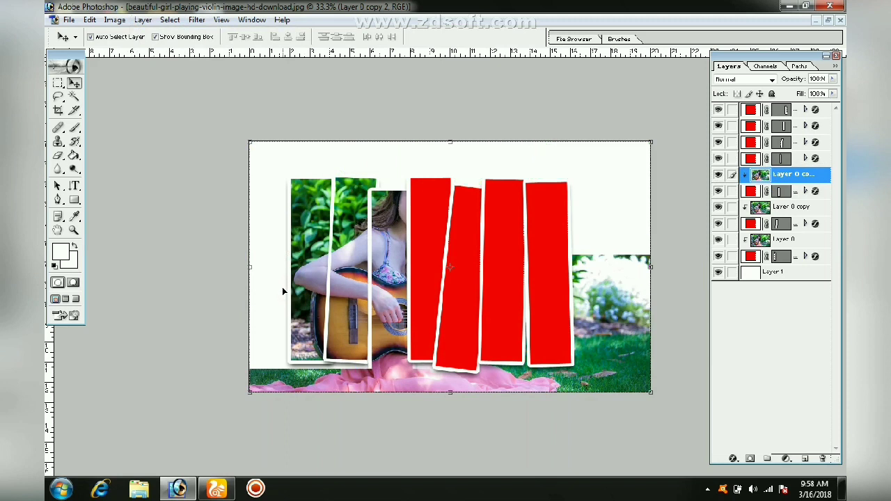
{"action": "right_click", "coordinate": [771, 176]}
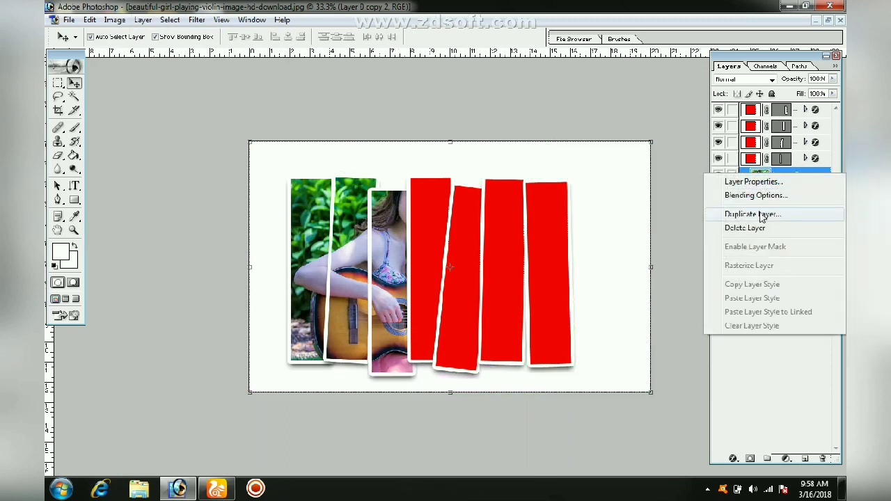
Duplicate to Layer 0 copy 3, move it above the fourth bar, and clip it there
{"action": "left_click", "coordinate": [758, 214]}
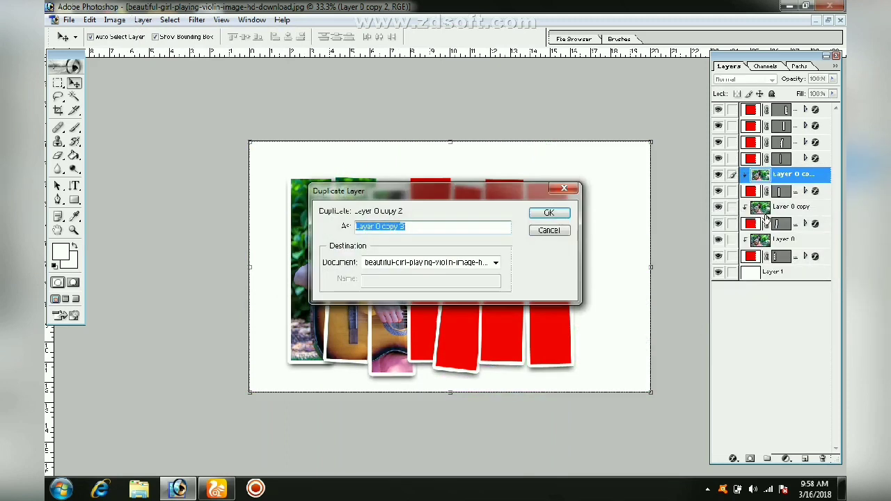
{"action": "left_click", "coordinate": [557, 209]}
{"action": "left_click_drag", "start_coordinate": [766, 178], "coordinate": [767, 157]}
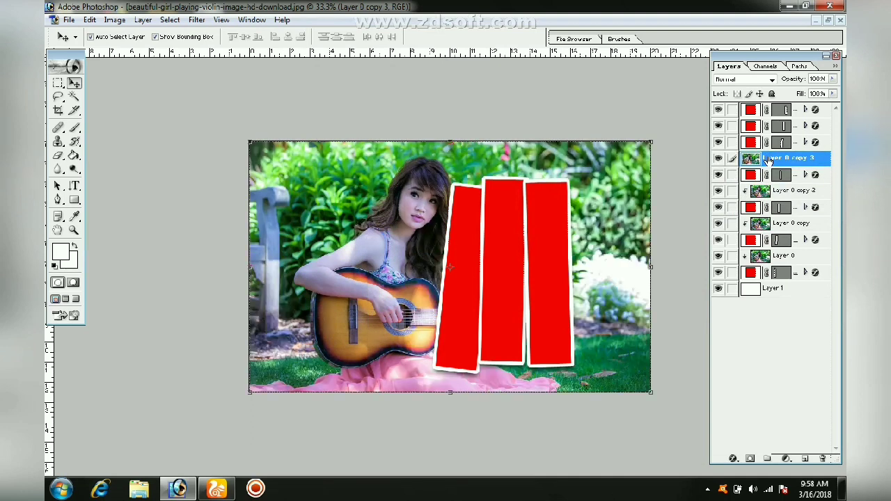
{"action": "left_click", "coordinate": [142, 19]}
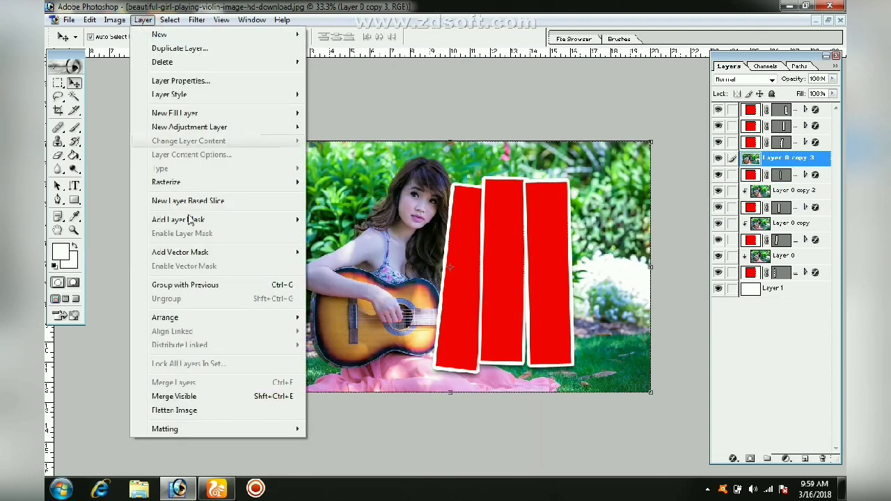
{"action": "left_click", "coordinate": [286, 286]}
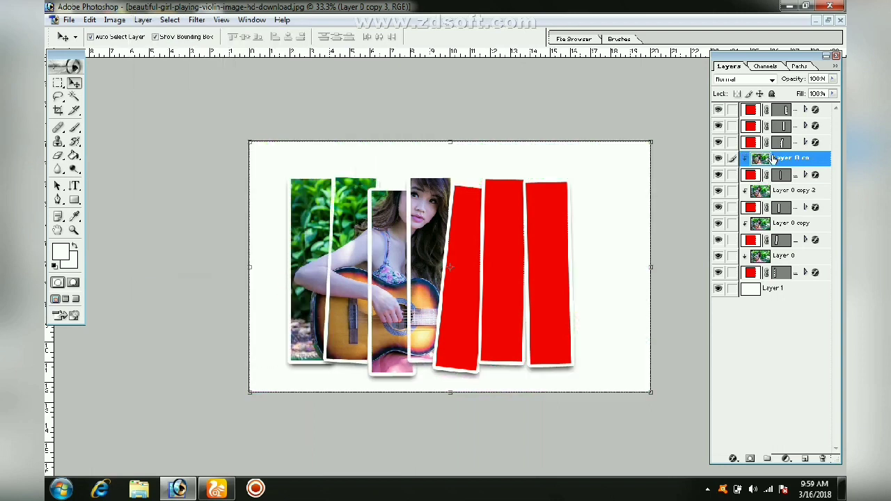
{"action": "right_click", "coordinate": [774, 160]}
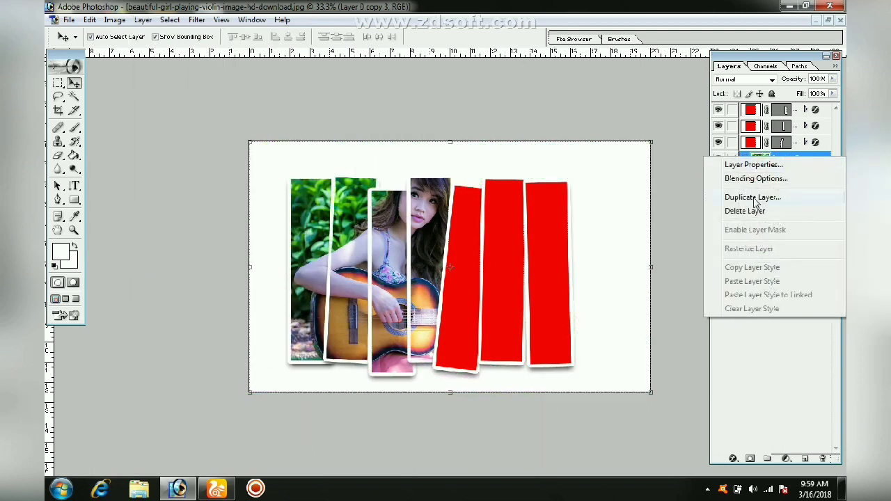
Duplicate to Layer 0 copy 4, move it above the fifth bar, and clip it there
{"action": "left_click", "coordinate": [755, 199]}
{"action": "left_click", "coordinate": [561, 213]}
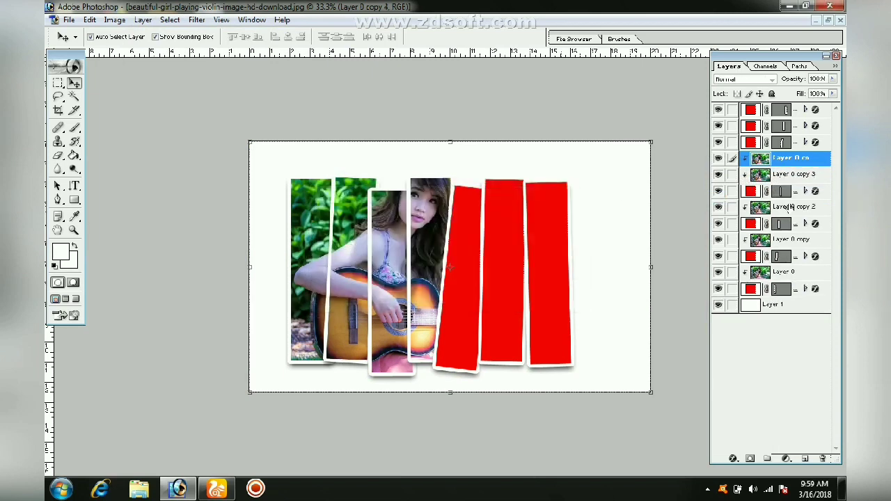
{"action": "left_click_drag", "start_coordinate": [760, 160], "coordinate": [762, 142]}
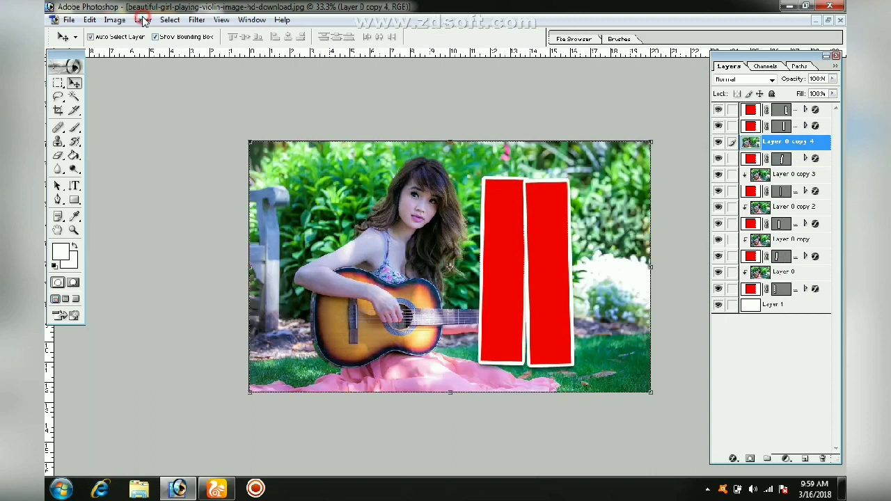
{"action": "left_click", "coordinate": [143, 20]}
{"action": "left_click", "coordinate": [178, 287]}
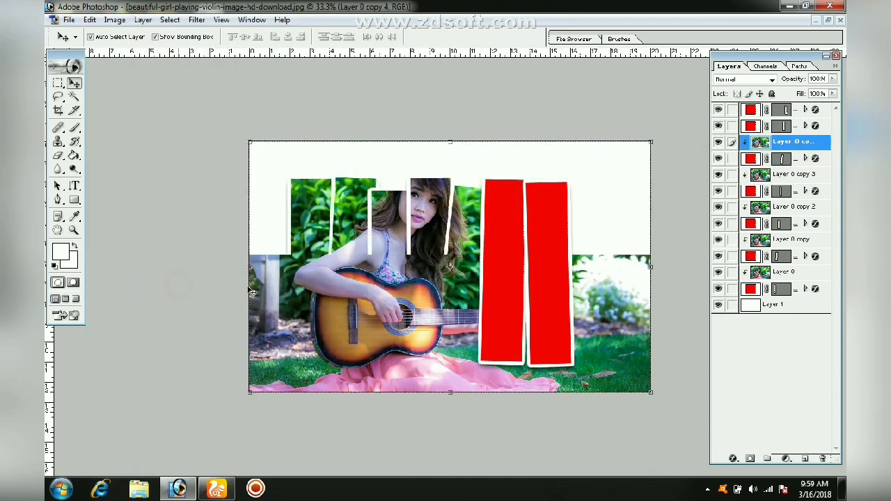
Dismiss the Layer 0 copy 4 context menus and clear the selection with Select > Deselect
{"action": "right_click", "coordinate": [767, 143]}
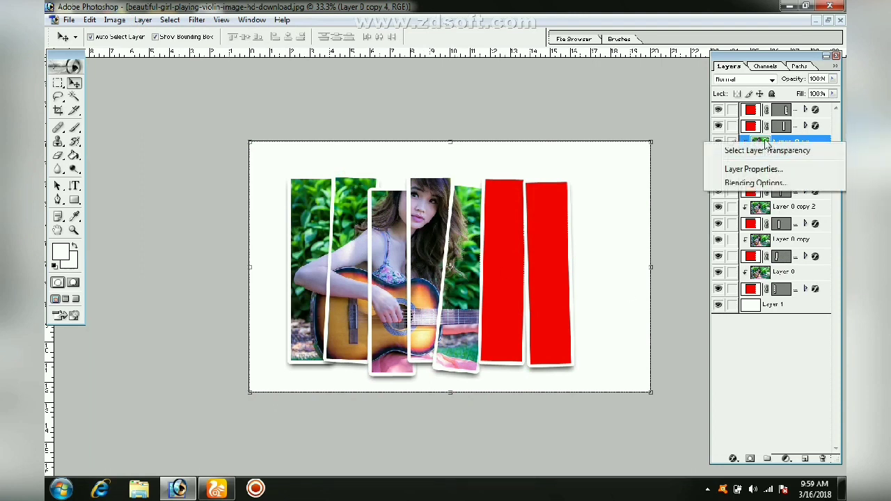
{"action": "key", "text": "Escape"}
{"action": "right_click", "coordinate": [766, 142]}
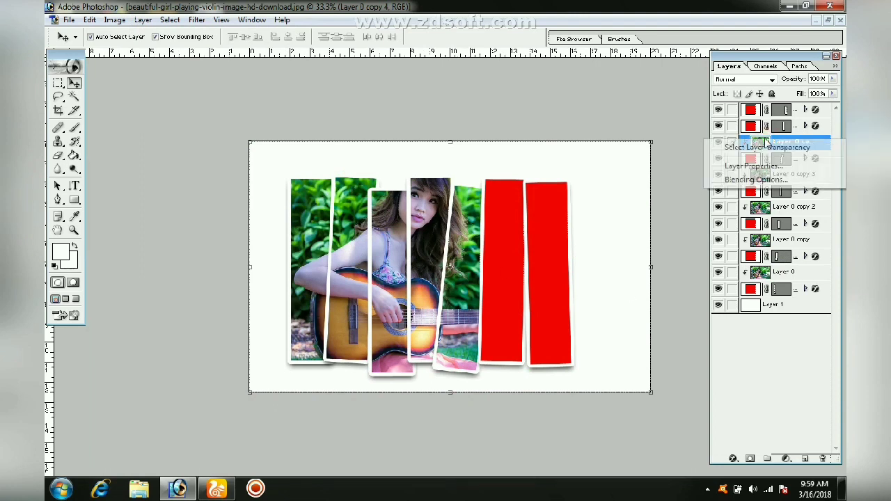
{"action": "left_click", "coordinate": [804, 146]}
{"action": "right_click", "coordinate": [808, 143]}
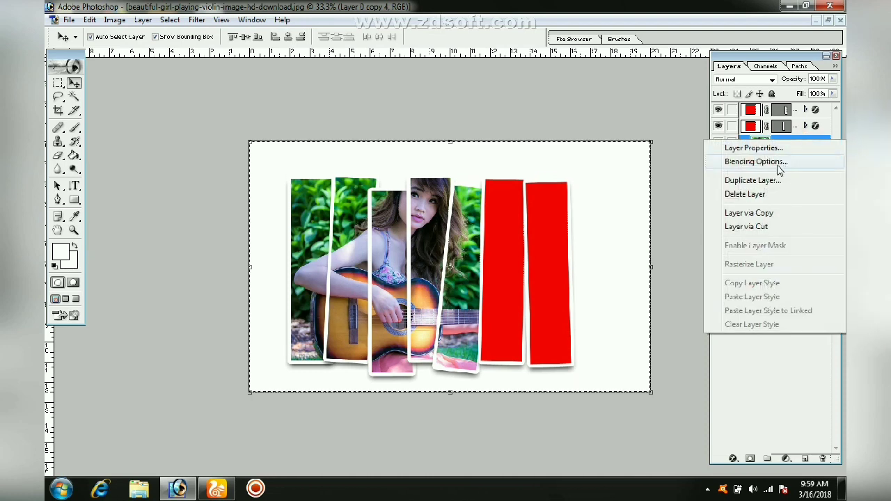
{"action": "left_click", "coordinate": [691, 124]}
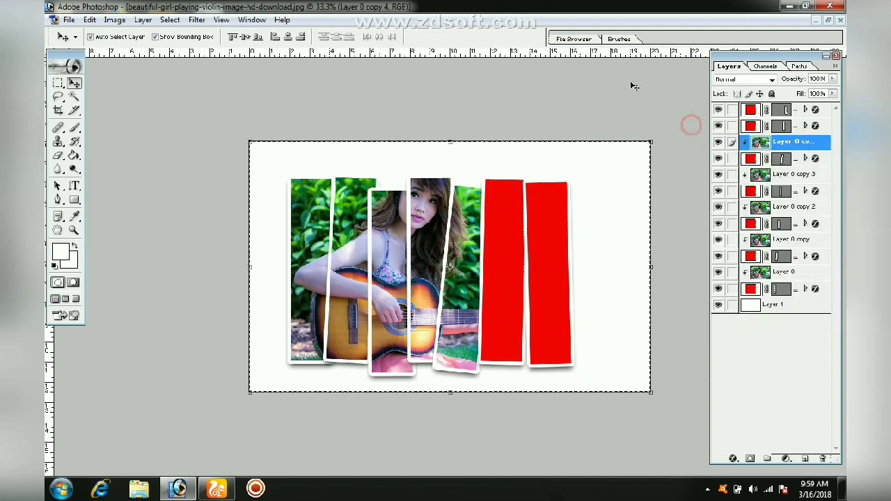
{"action": "left_click", "coordinate": [173, 20]}
{"action": "left_click", "coordinate": [193, 47]}
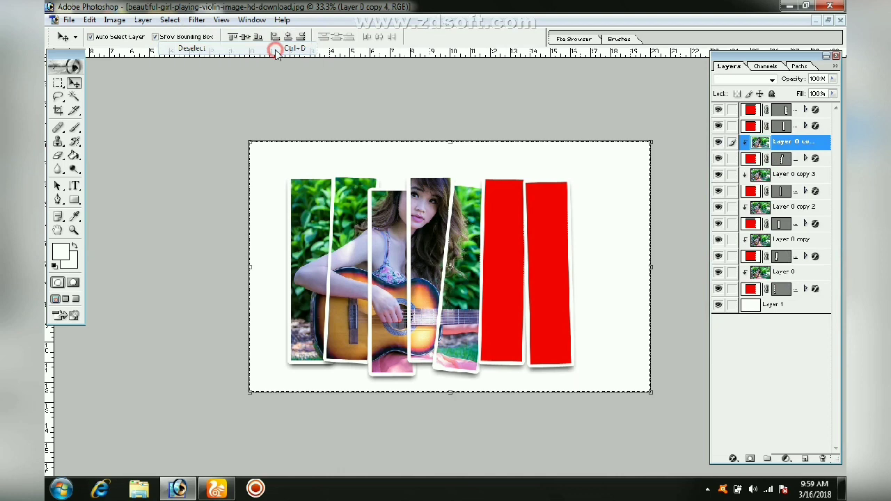
{"action": "right_click", "coordinate": [813, 144]}
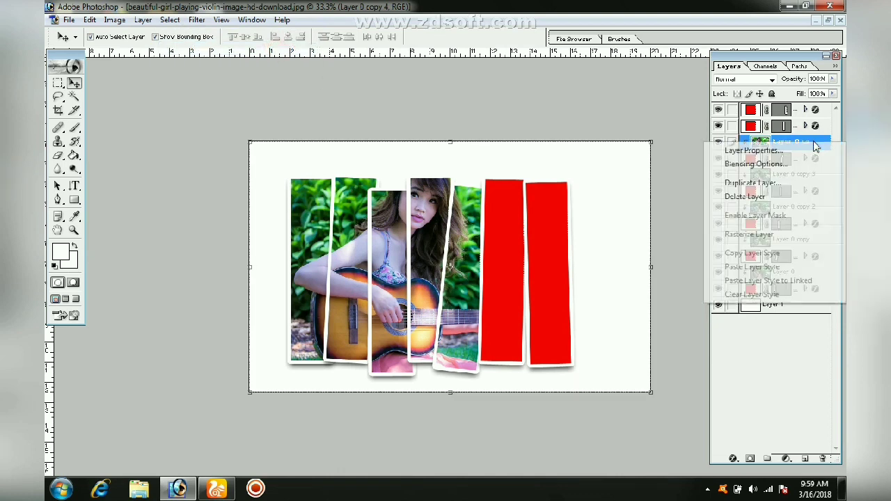
Duplicate to Layer 0 copy 5, place it above the sixth red bar, and clip it there
{"action": "left_click", "coordinate": [772, 179]}
{"action": "left_click", "coordinate": [565, 213]}
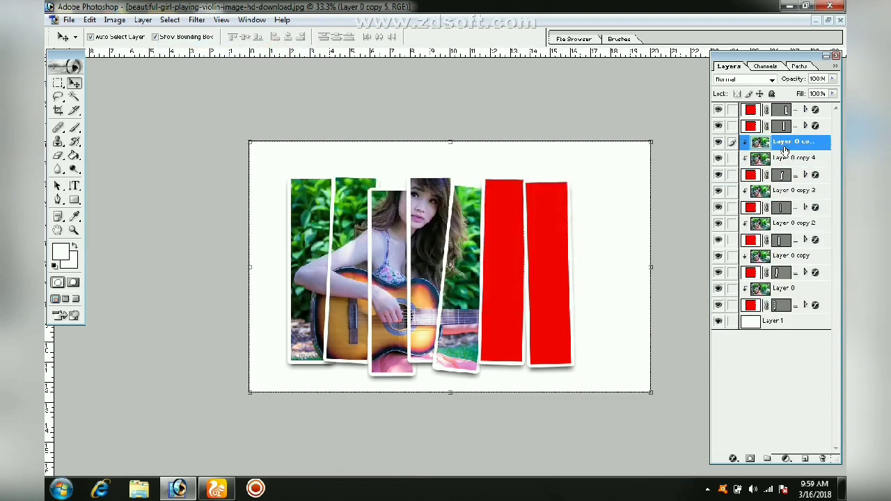
{"action": "left_click_drag", "start_coordinate": [777, 143], "coordinate": [771, 126]}
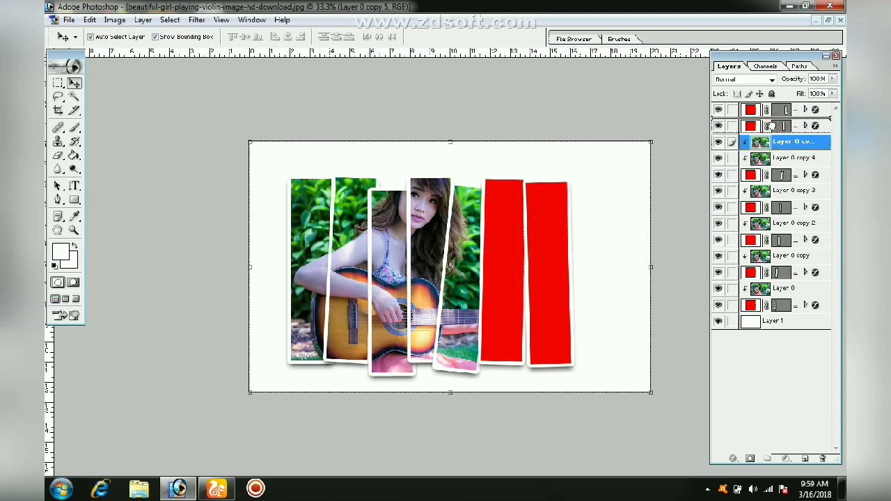
{"action": "left_click_drag", "start_coordinate": [771, 126], "coordinate": [771, 129]}
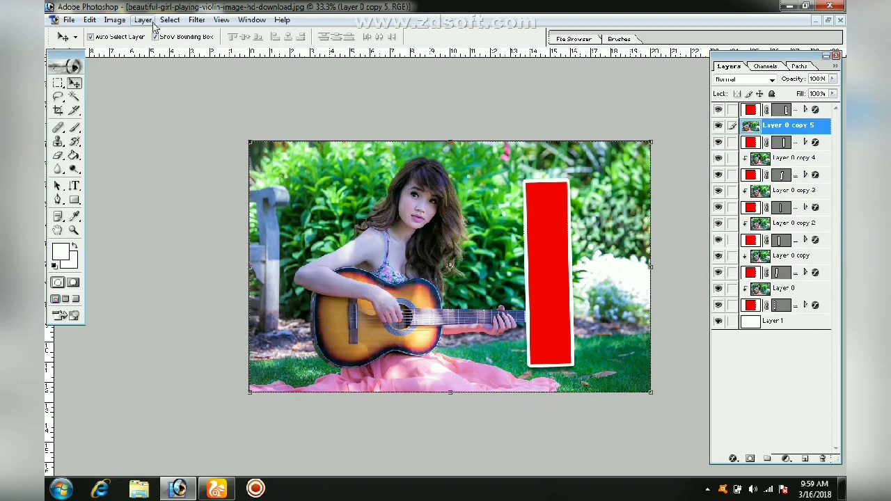
{"action": "left_click", "coordinate": [142, 20]}
{"action": "left_click", "coordinate": [216, 286]}
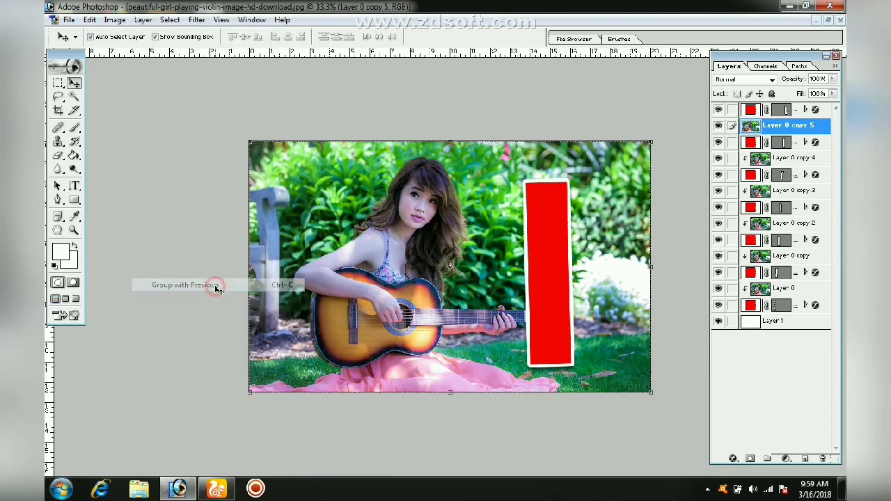
{"action": "right_click", "coordinate": [799, 129]}
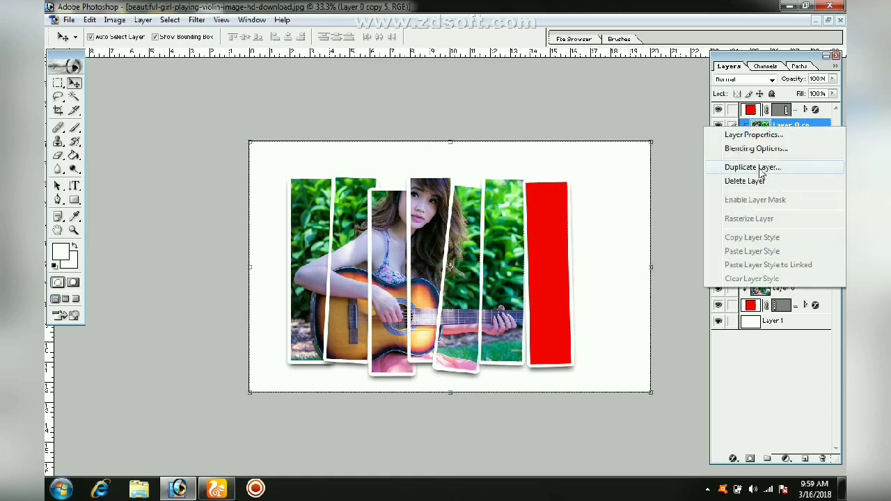
Duplicate to Layer 0 copy 6, move it to the top, and clip it to the last red bar
{"action": "left_click", "coordinate": [762, 172]}
{"action": "left_click", "coordinate": [562, 212]}
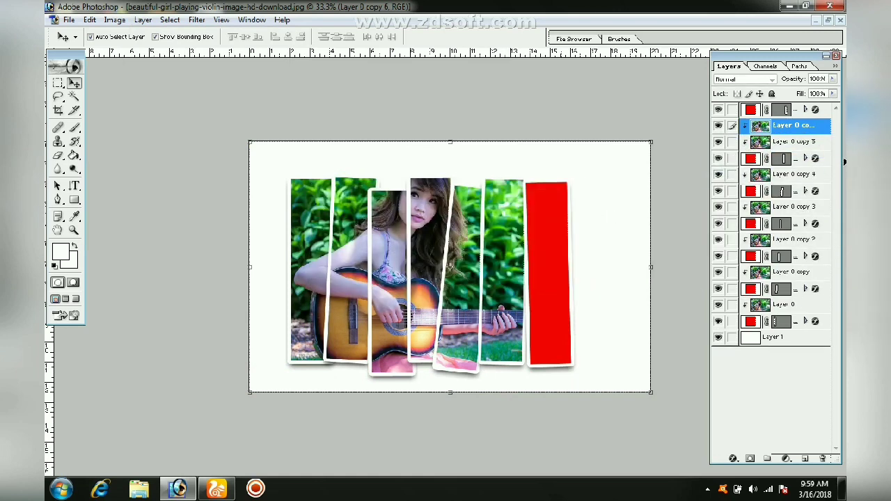
{"action": "left_click_drag", "start_coordinate": [778, 125], "coordinate": [780, 109]}
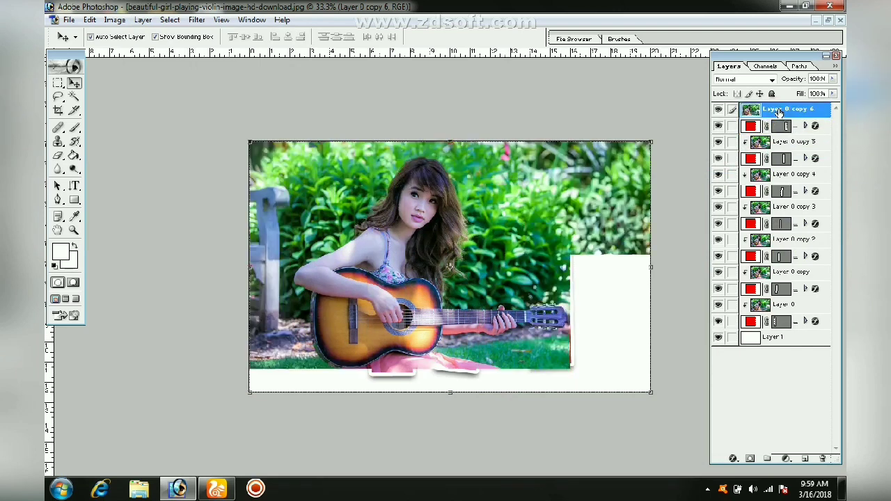
{"action": "left_click", "coordinate": [142, 20]}
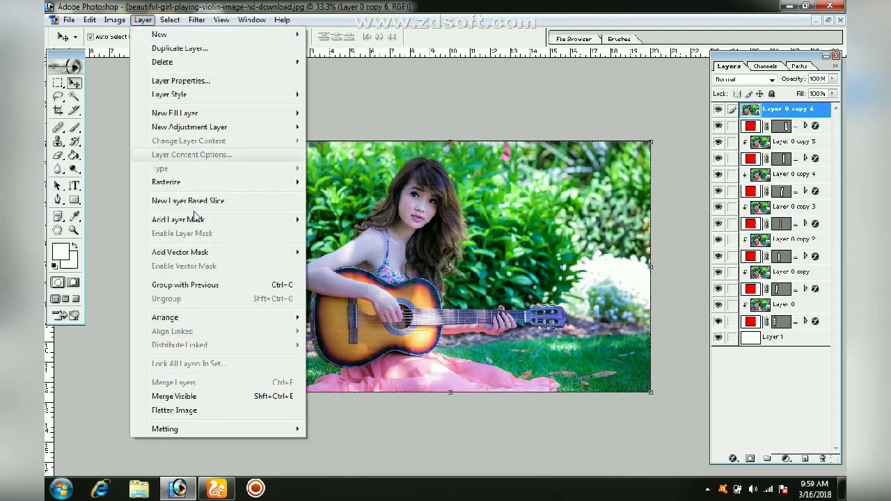
{"action": "left_click", "coordinate": [293, 290]}
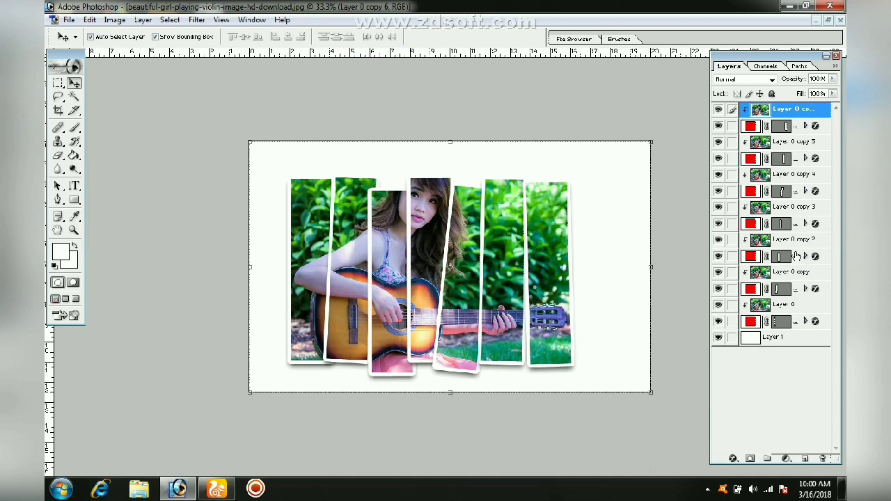
{"action": "left_click", "coordinate": [732, 458]}
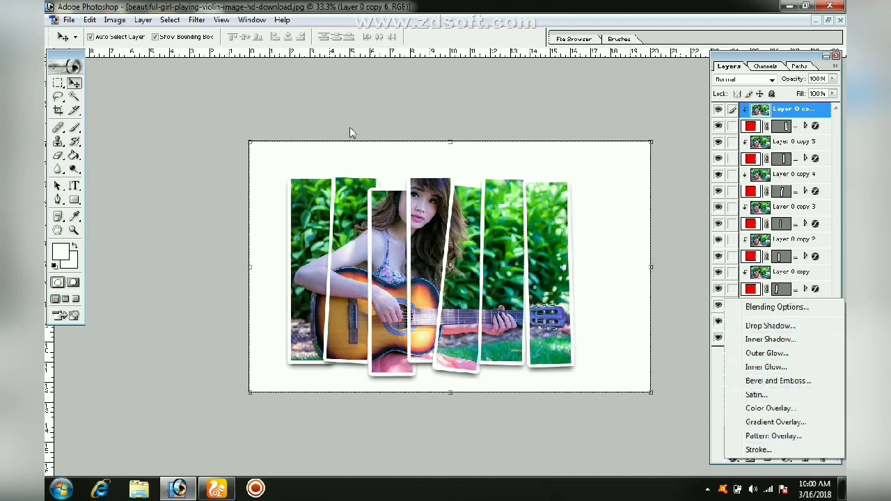
{"action": "left_click", "coordinate": [144, 20]}
{"action": "mouse_move", "coordinate": [174, 113]}
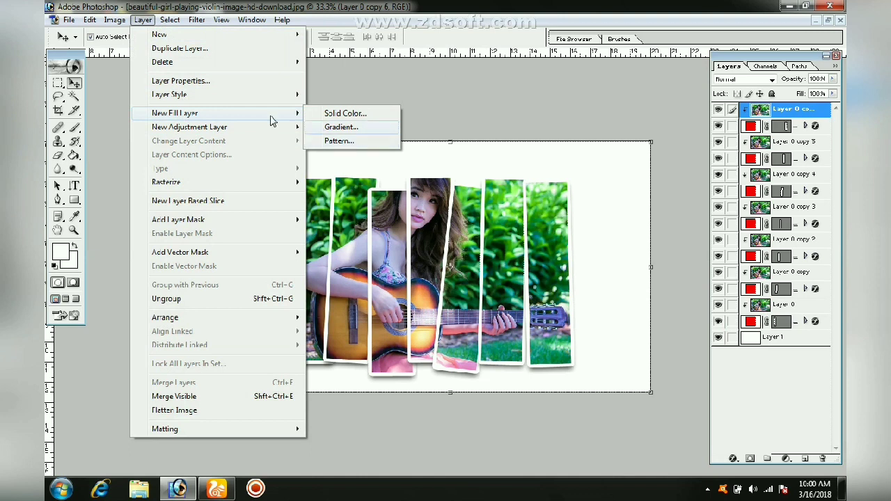
{"action": "left_click", "coordinate": [227, 96]}
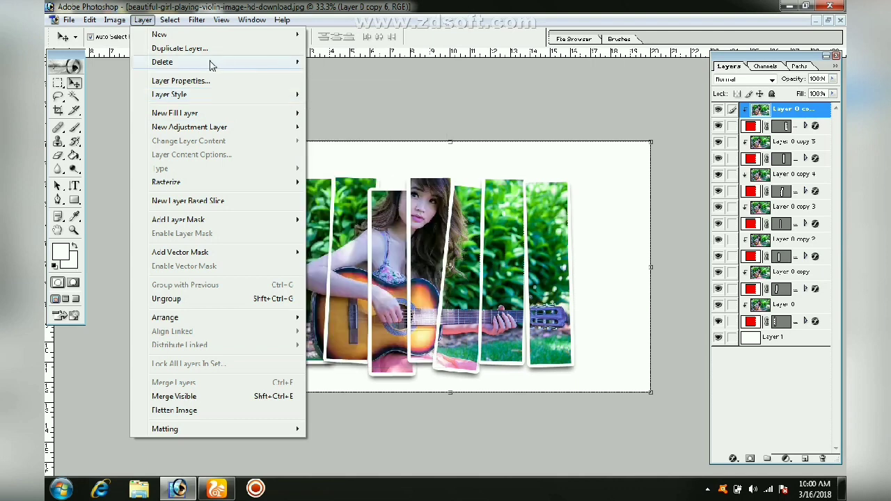
{"action": "mouse_move", "coordinate": [162, 62]}
{"action": "left_click", "coordinate": [340, 64]}
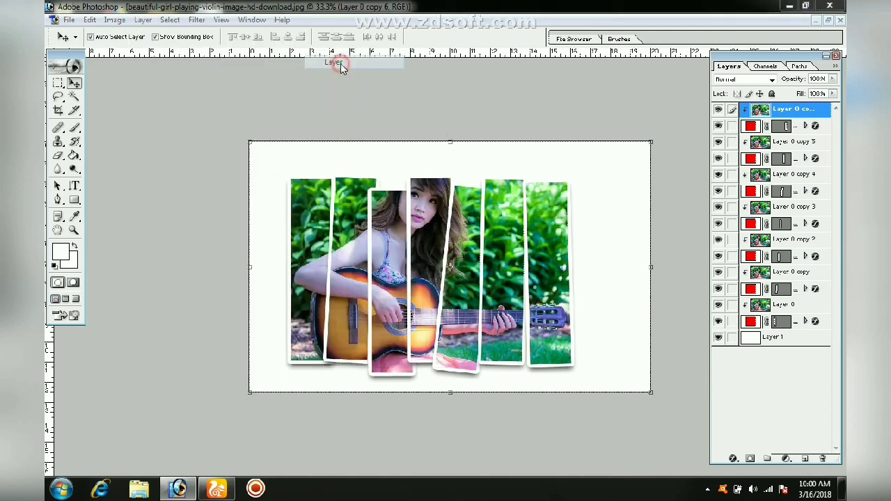
{"action": "left_click", "coordinate": [402, 191]}
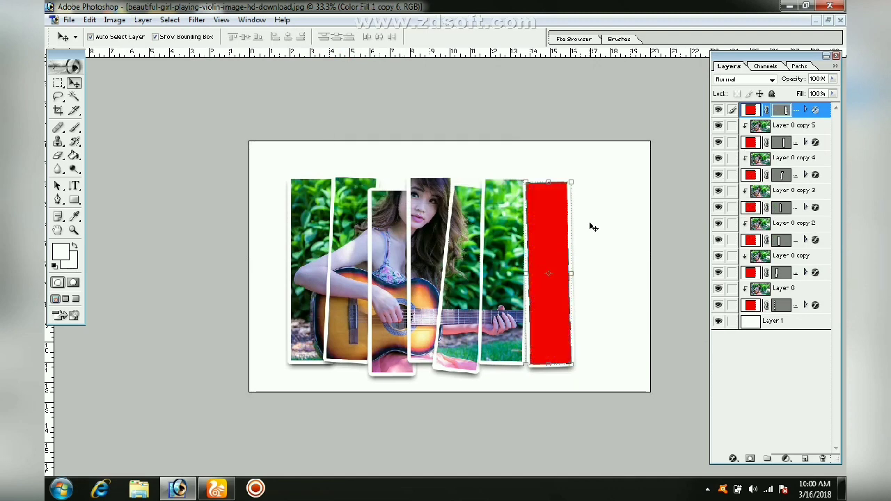
{"action": "left_click", "coordinate": [115, 20]}
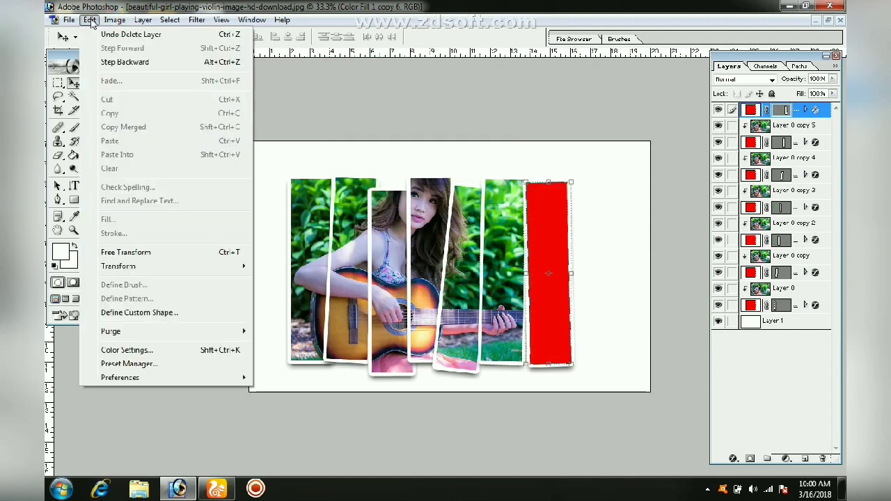
{"action": "left_click", "coordinate": [110, 36]}
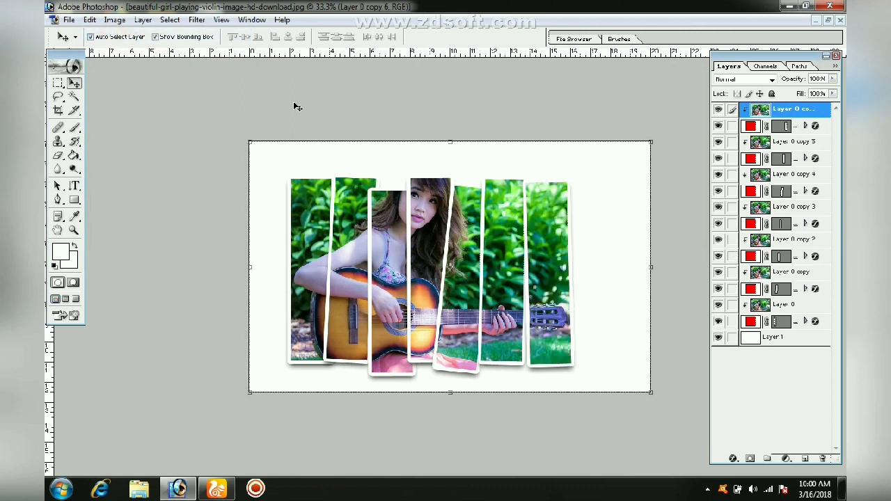
{"action": "left_click", "coordinate": [142, 20]}
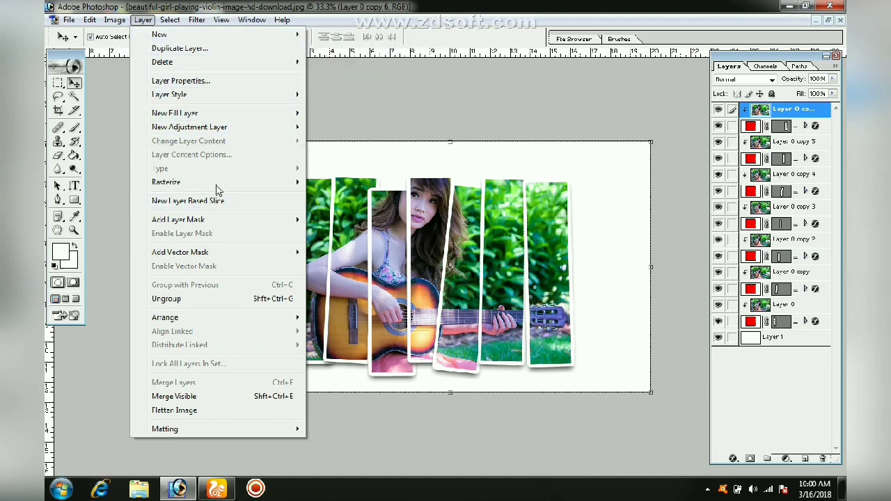
{"action": "left_click", "coordinate": [374, 110]}
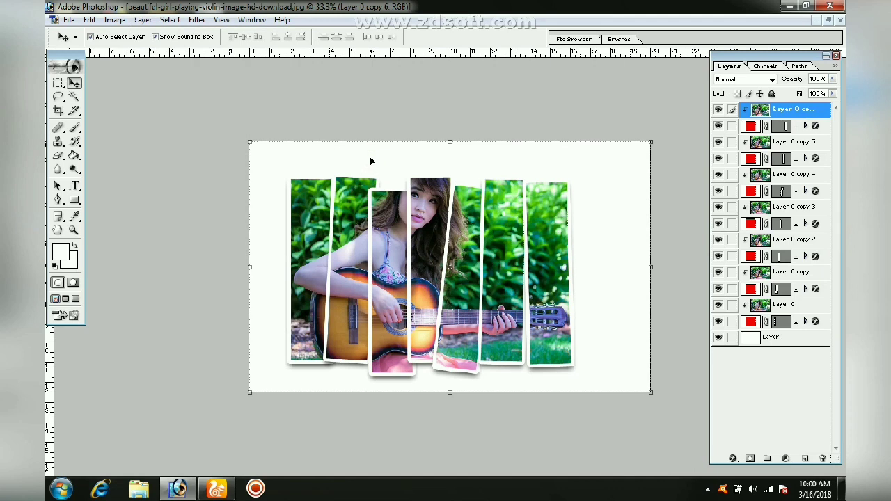
{"action": "left_click", "coordinate": [143, 20]}
{"action": "mouse_move", "coordinate": [169, 94]}
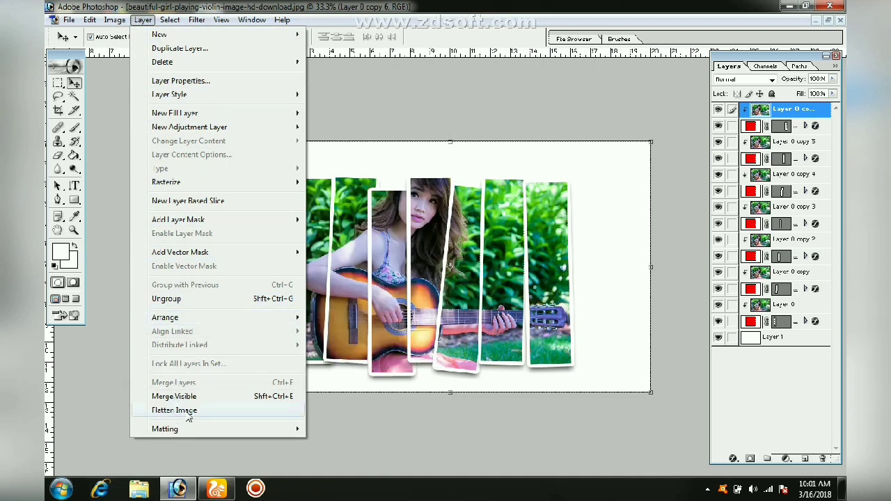
{"action": "left_click", "coordinate": [372, 87]}
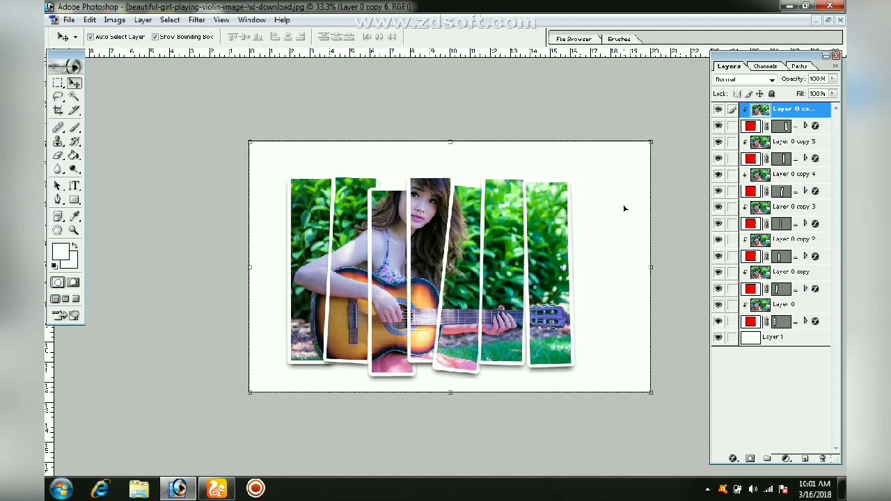
{"action": "left_click", "coordinate": [707, 490]}
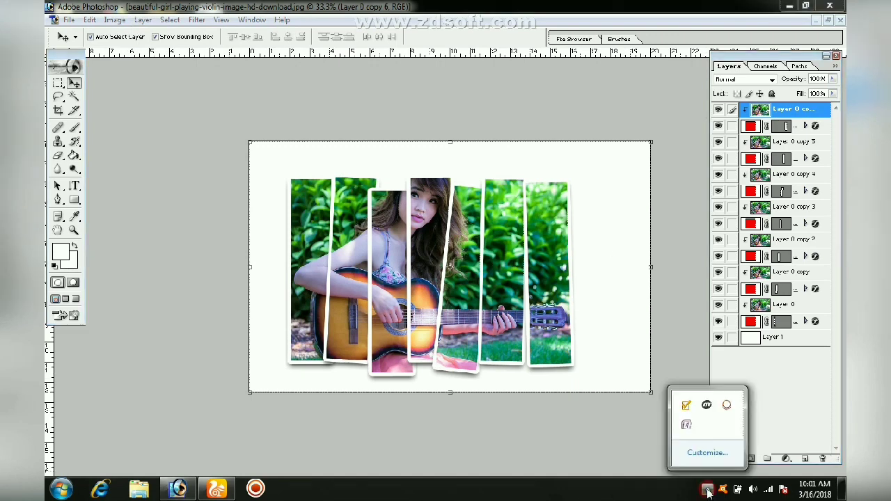